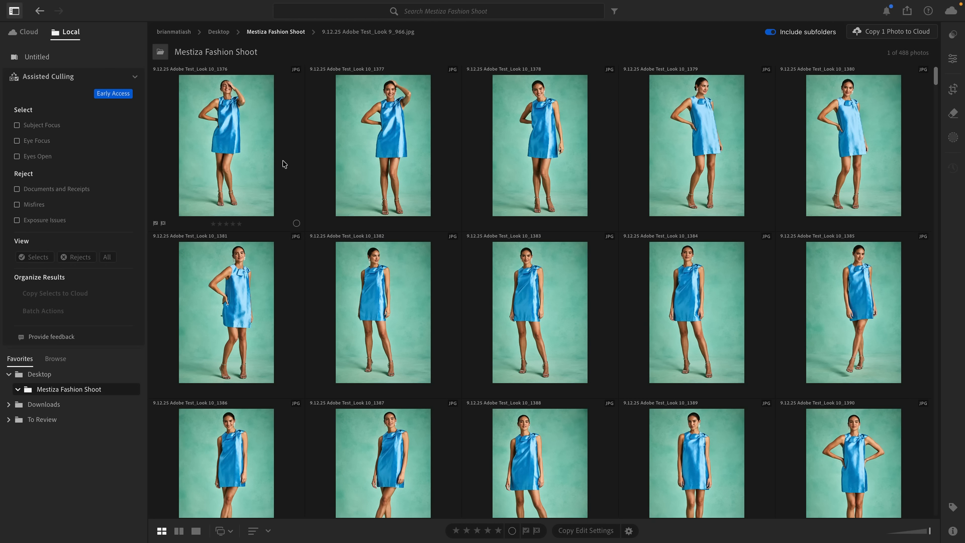
Step: Turn on the Exposure Issues and Misfires reject criteria for the Mestiza Fashion Shoot folder
left_click(41, 222)
left_click(35, 207)
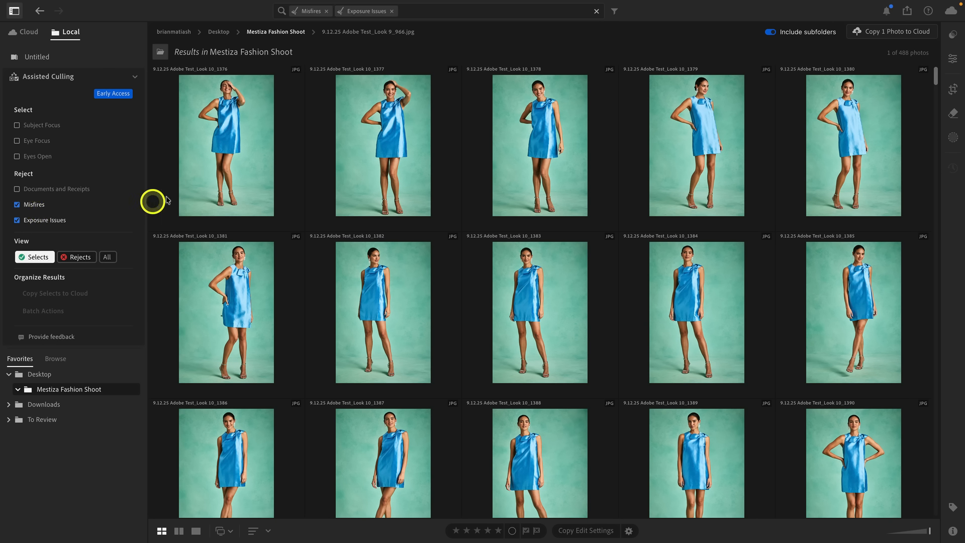
left_click(202, 190)
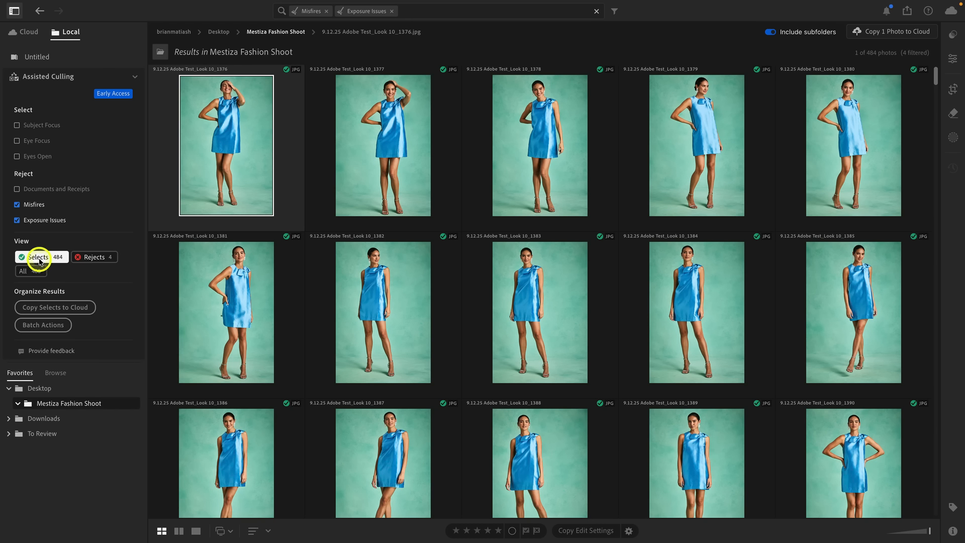
Step: Review the photos rejected for misfires and exposure issues, and return to the Selects view
left_click(95, 260)
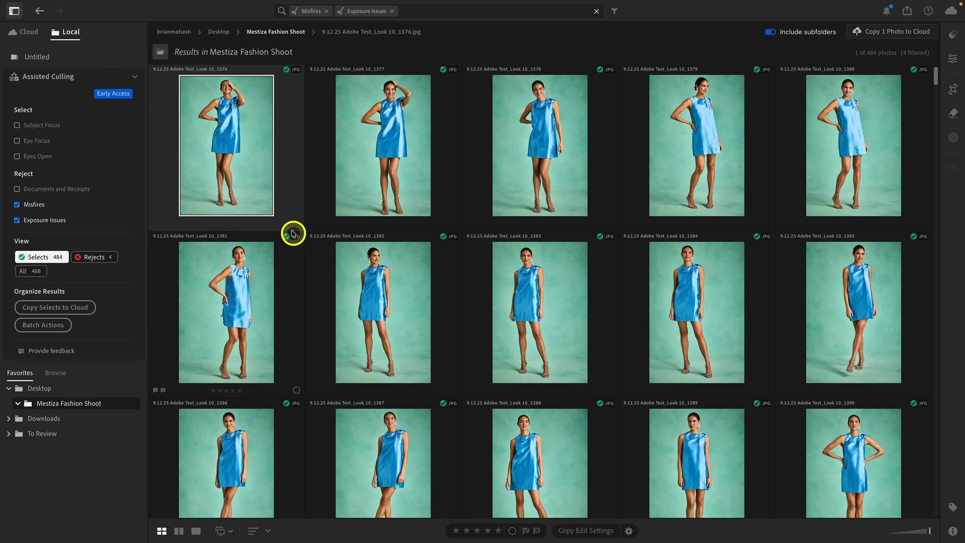
left_click(97, 258)
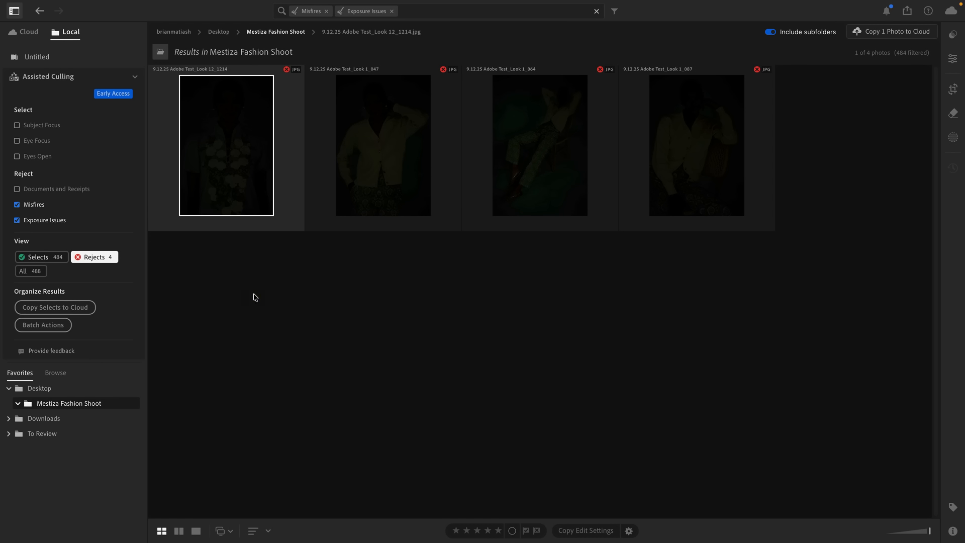
left_click(45, 256)
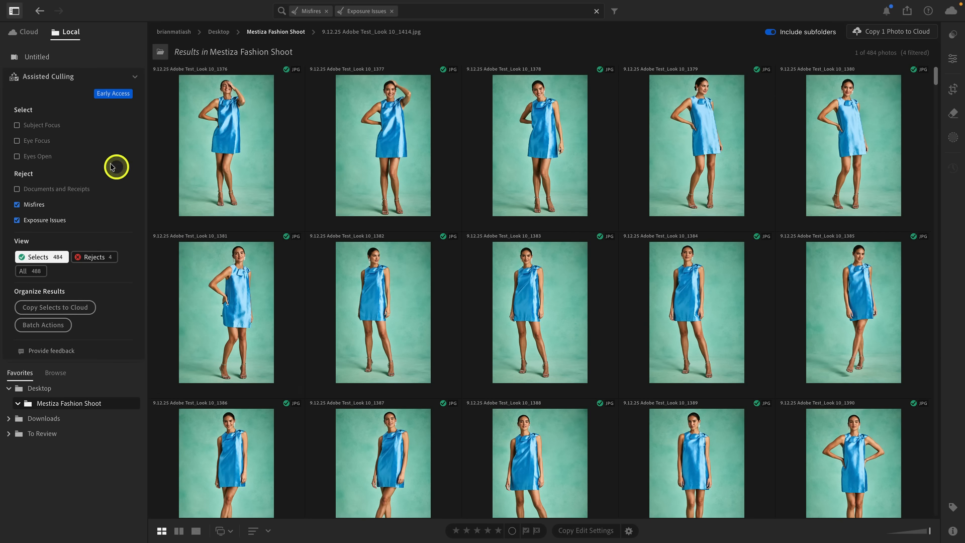
Step: Turn on the Subject Focus criterion with its sharpness threshold at 90, and show the photo info with culling scores
left_click(49, 128)
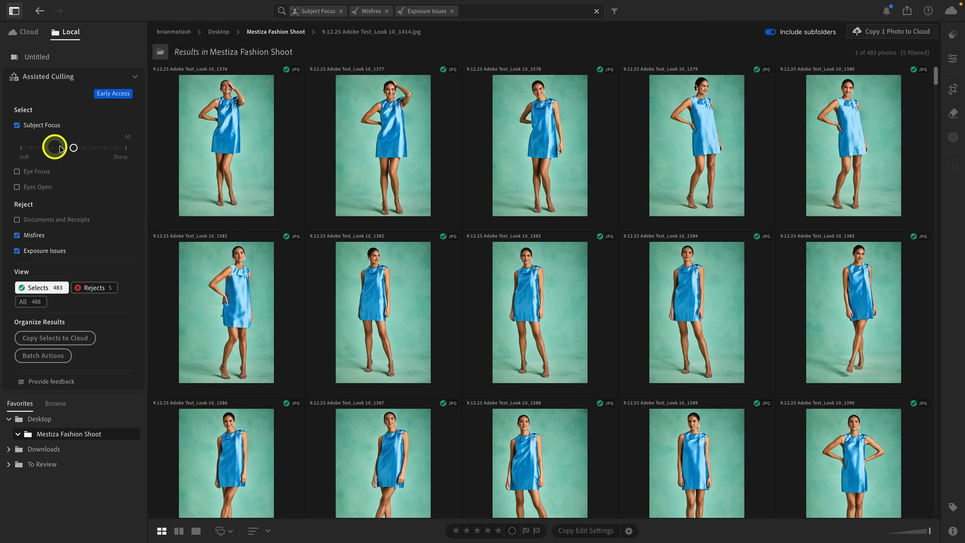
left_click_drag(63, 150, 142, 153)
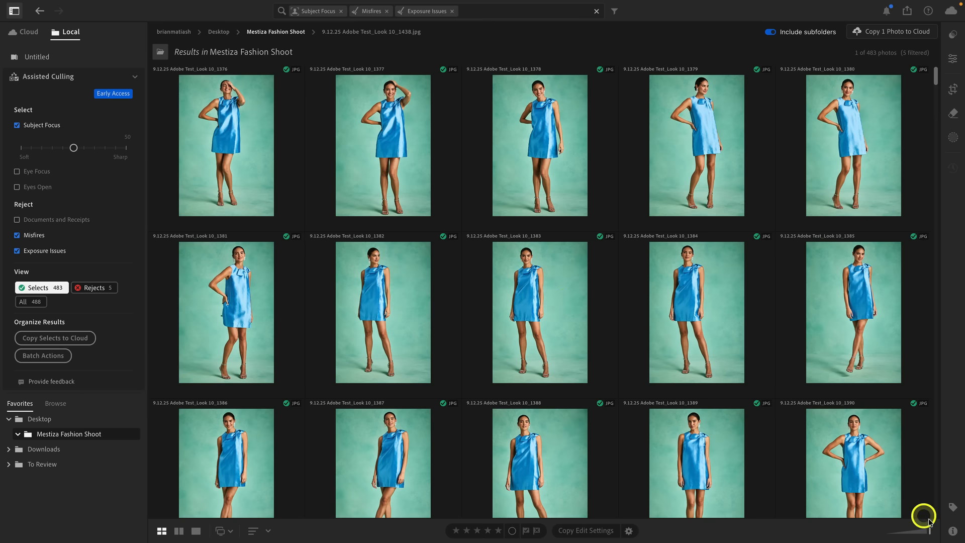
left_click(953, 530)
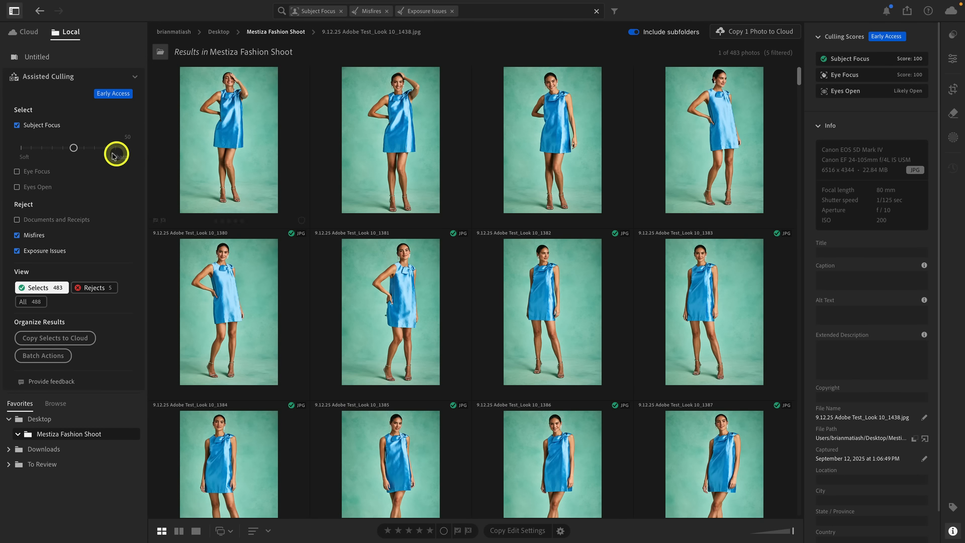
left_click_drag(93, 149, 126, 148)
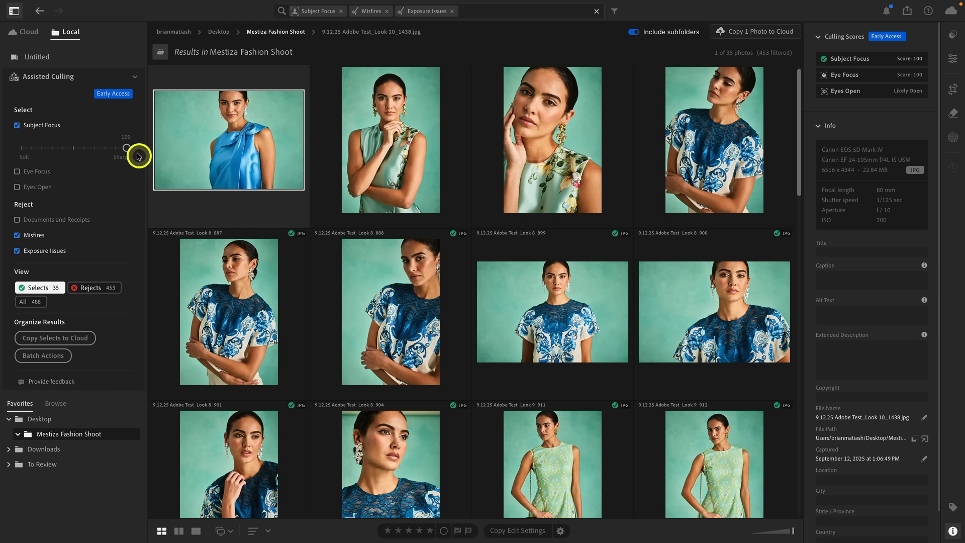
left_click_drag(127, 149, 116, 148)
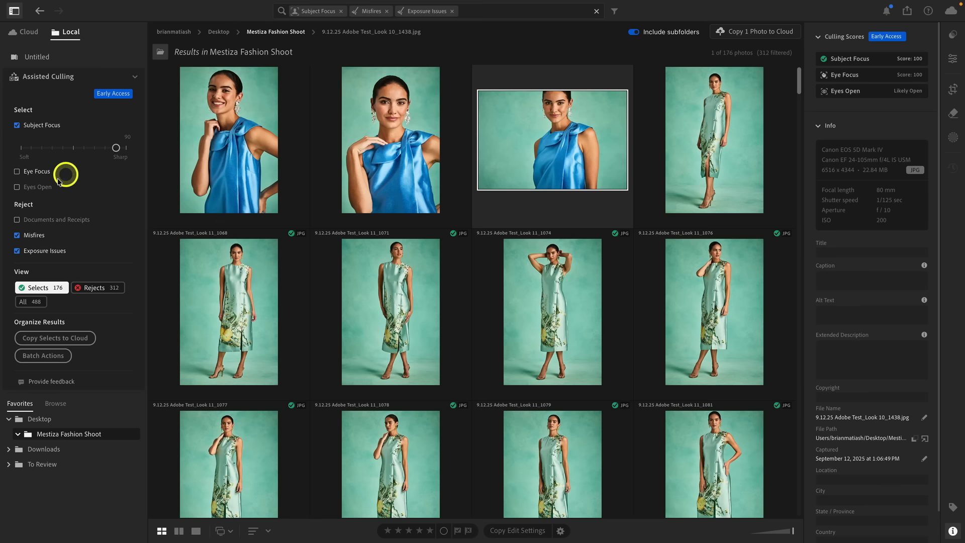
Step: Add the Eyes Open criterion and switch the view to the rejected photos
left_click(41, 191)
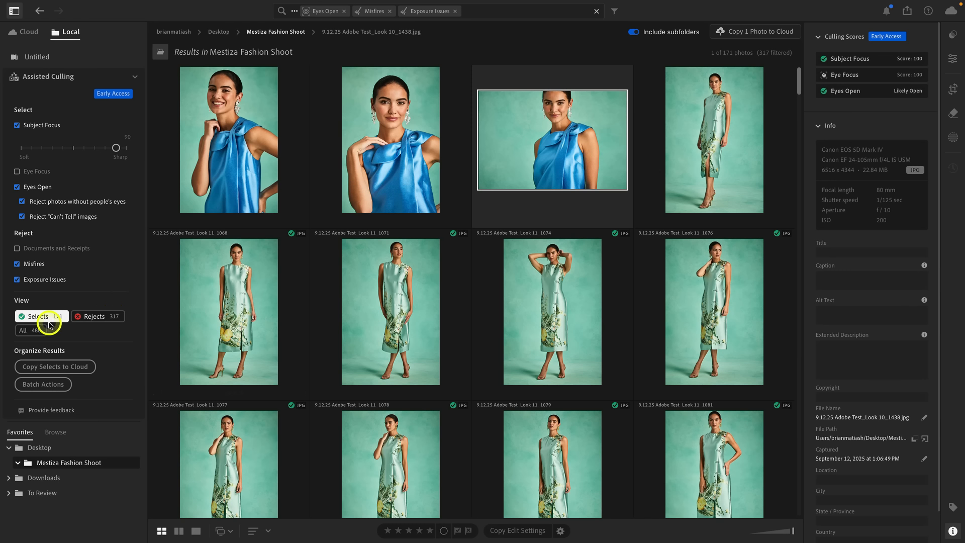
left_click(103, 319)
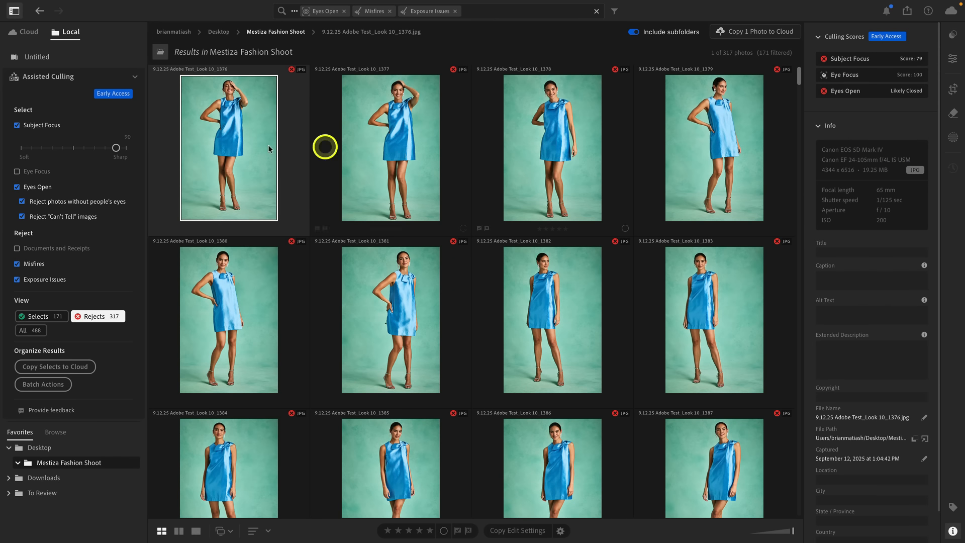
Step: Inspect the model's eyes in rejected photo Look 10_1376 at 100% zoom and return to the grid
double_click(236, 149)
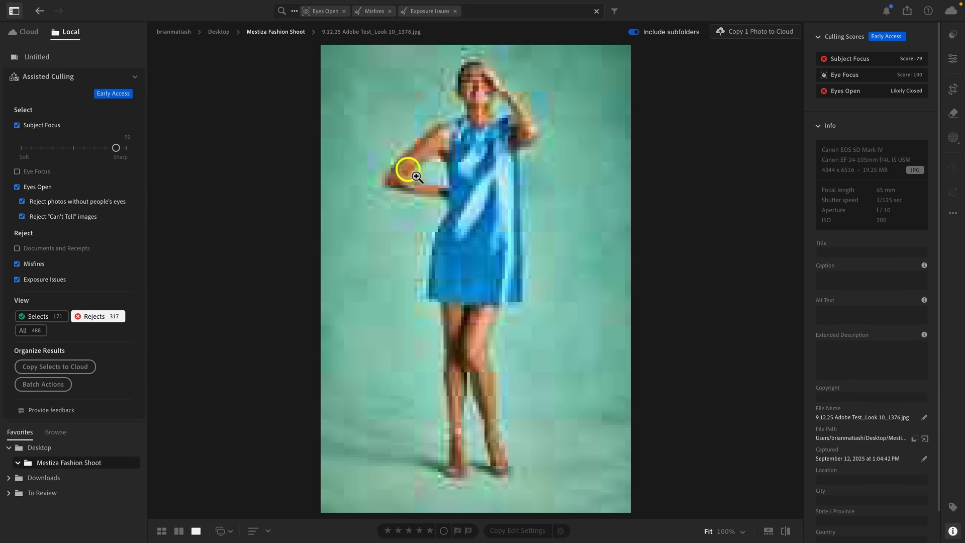
left_click(467, 91)
left_click_drag(478, 84, 480, 181)
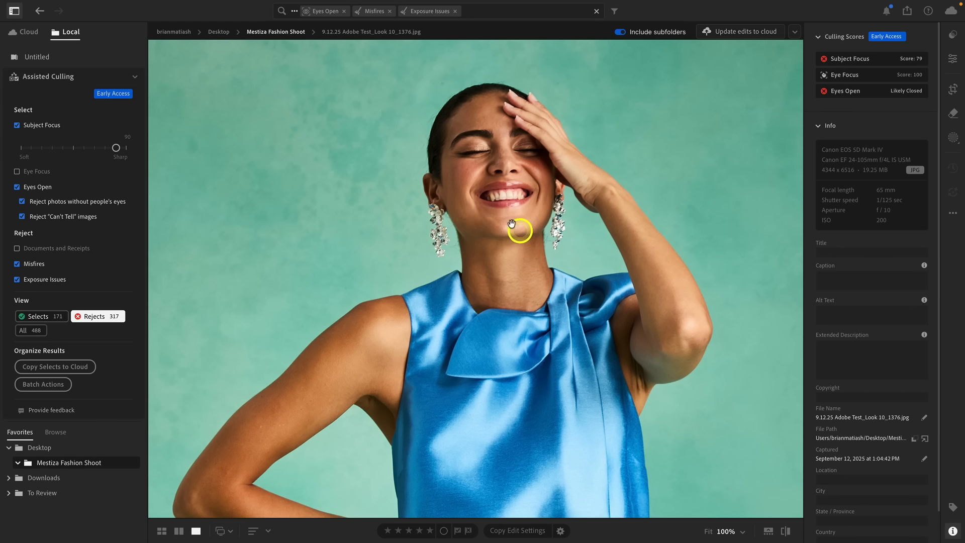
key("g")
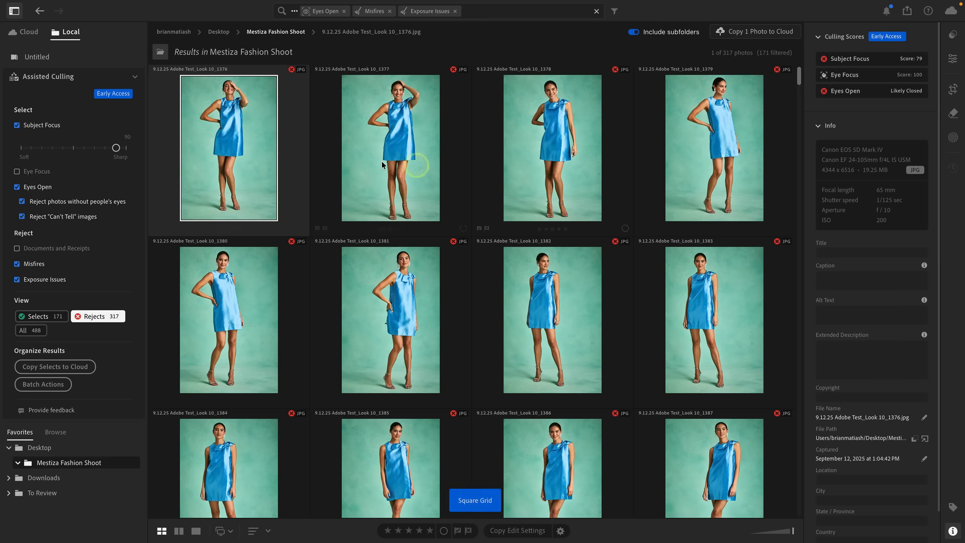
Step: Inspect the model's eyes in rejected photo Look 10_1393 at 100% zoom and return to the grid
scroll(500, 259, "down", 5)
scroll(500, 261, "down", 5)
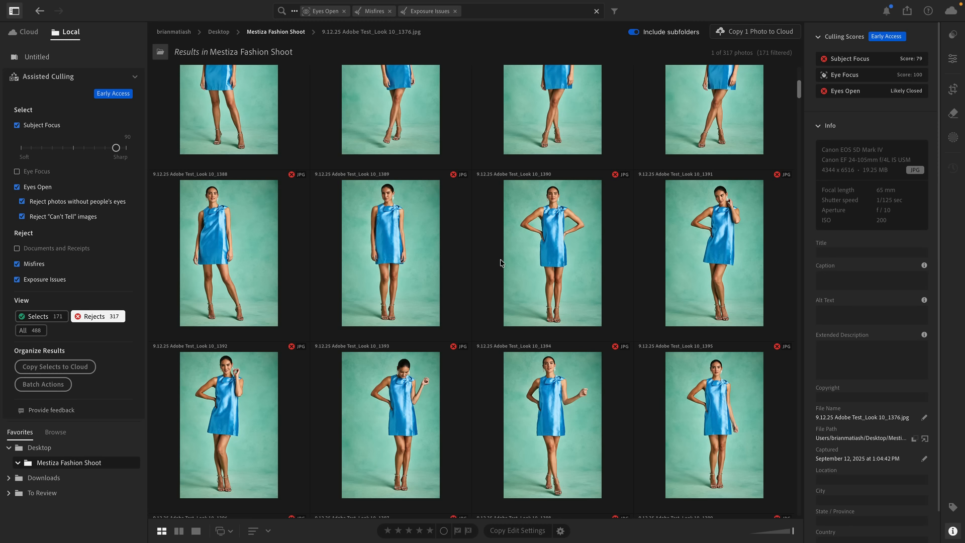
scroll(501, 262, "down", 2)
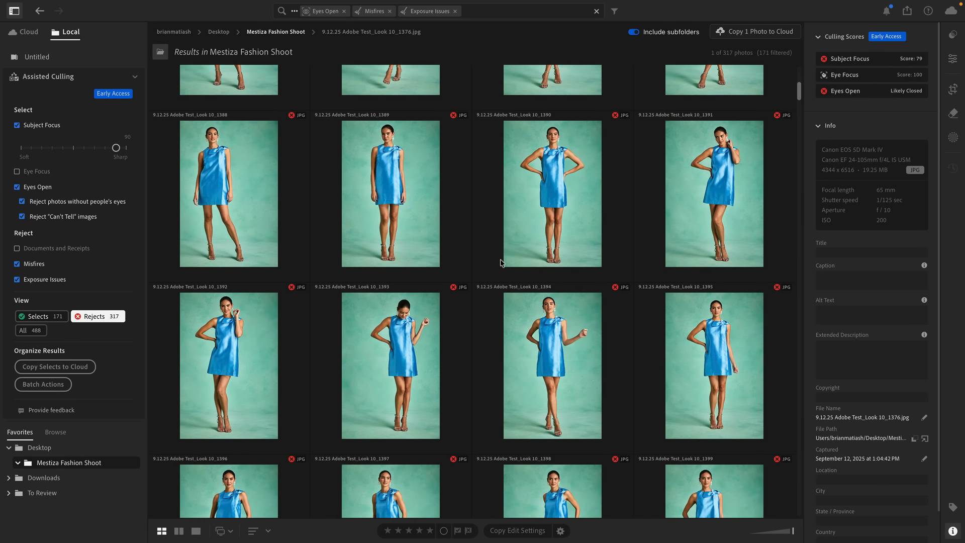
double_click(397, 294)
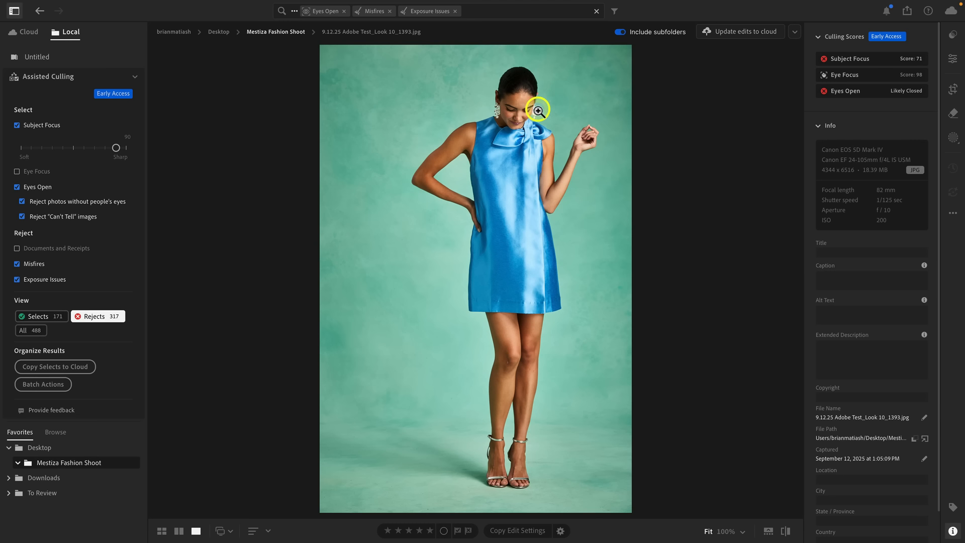
left_click_drag(529, 112, 587, 181)
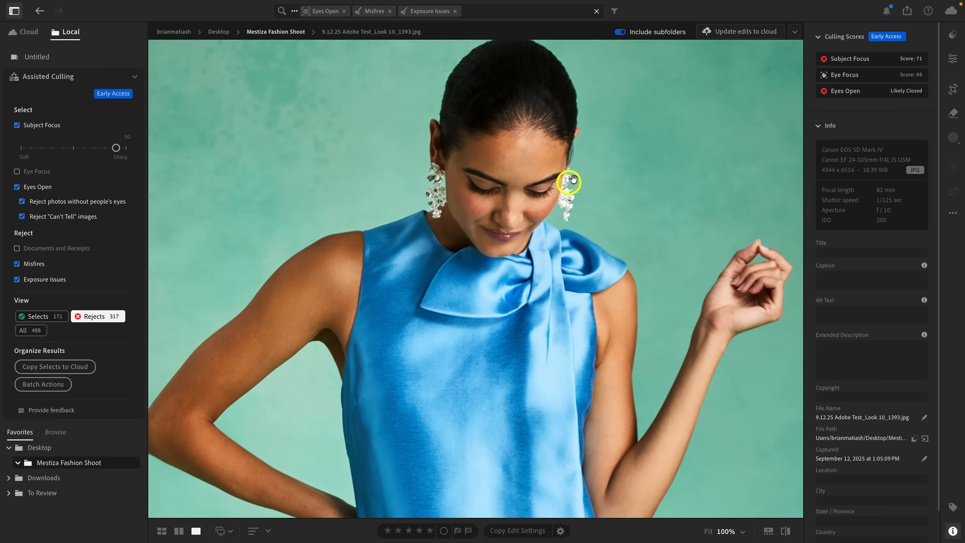
double_click(622, 201)
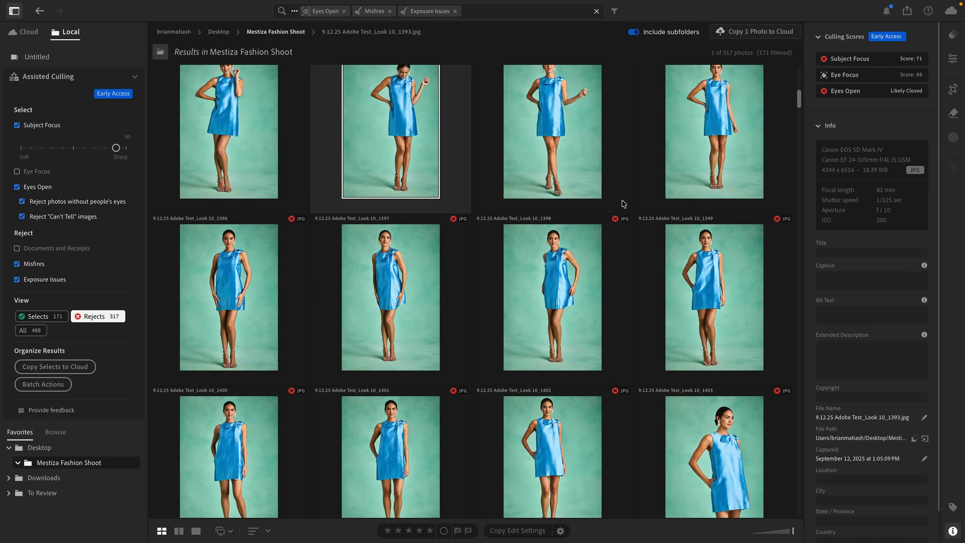
Step: Check the face in rejected photo Look 11_1072 at 100% zoom and mark the photo as a Select
scroll(623, 203, "down", 10)
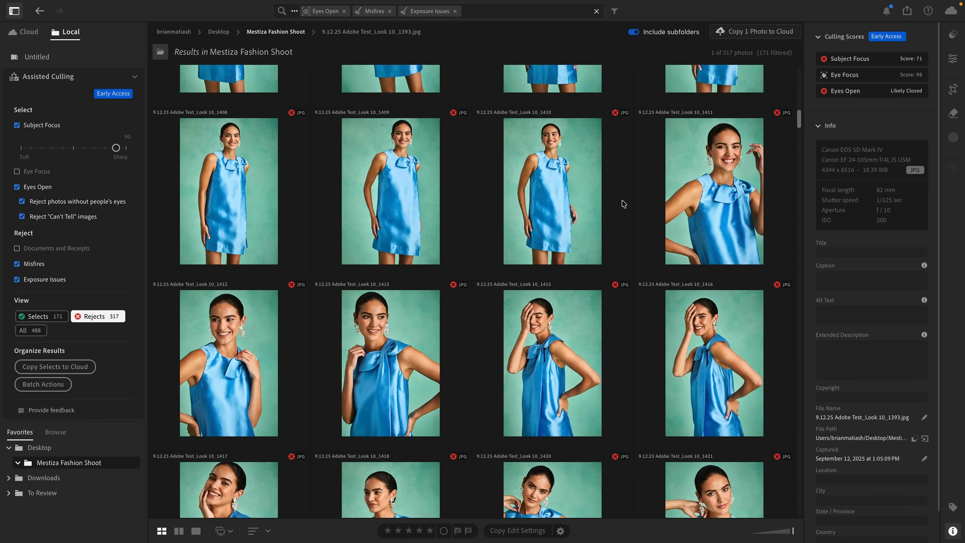
scroll(623, 203, "down", 3)
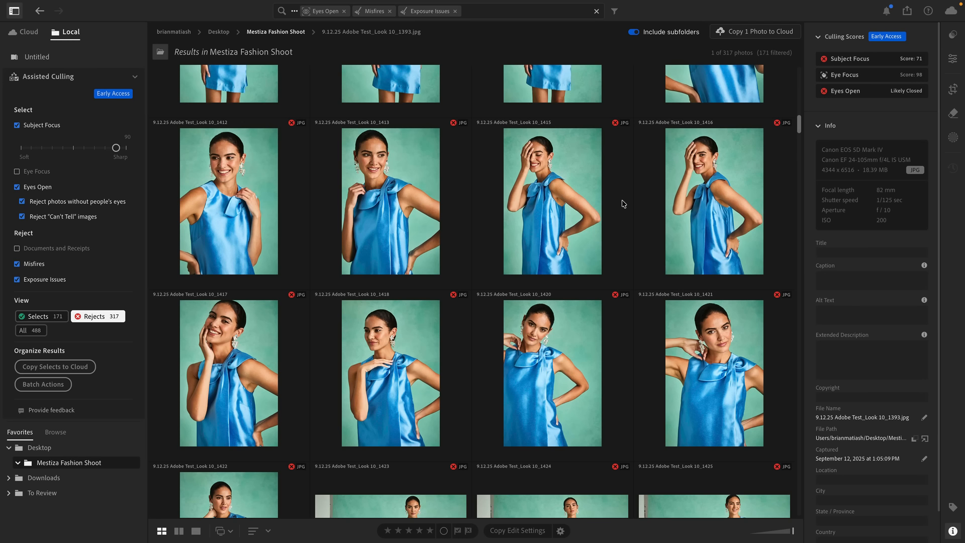
scroll(622, 203, "down", 20)
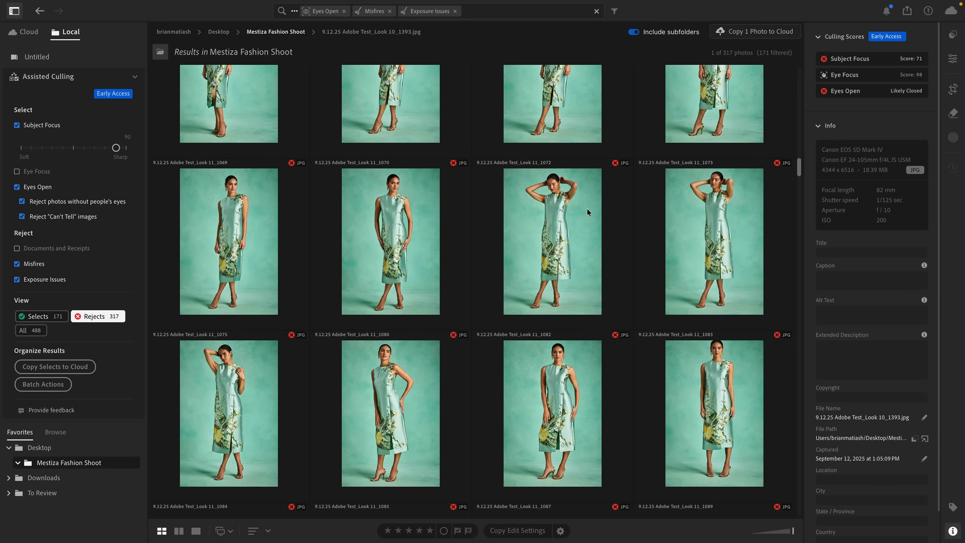
left_click(543, 221)
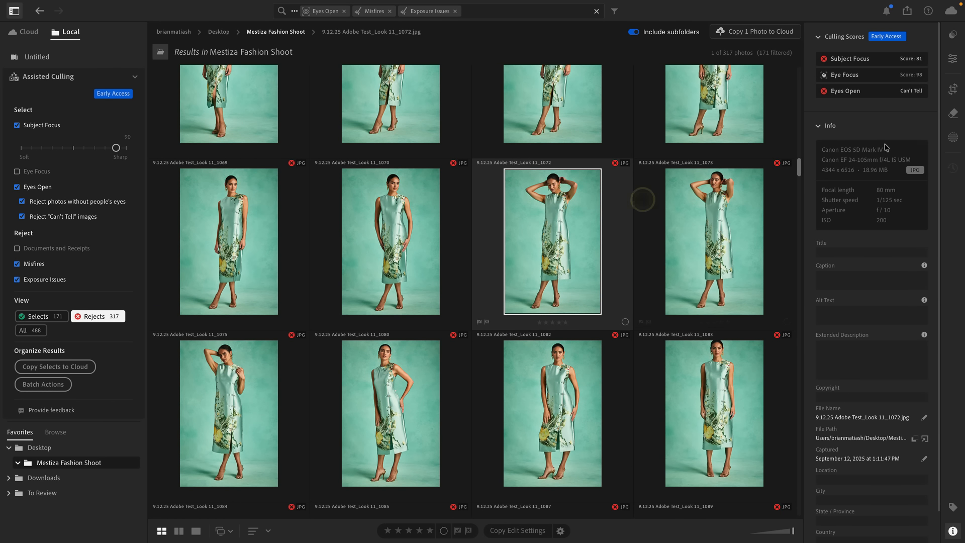
left_click(905, 99)
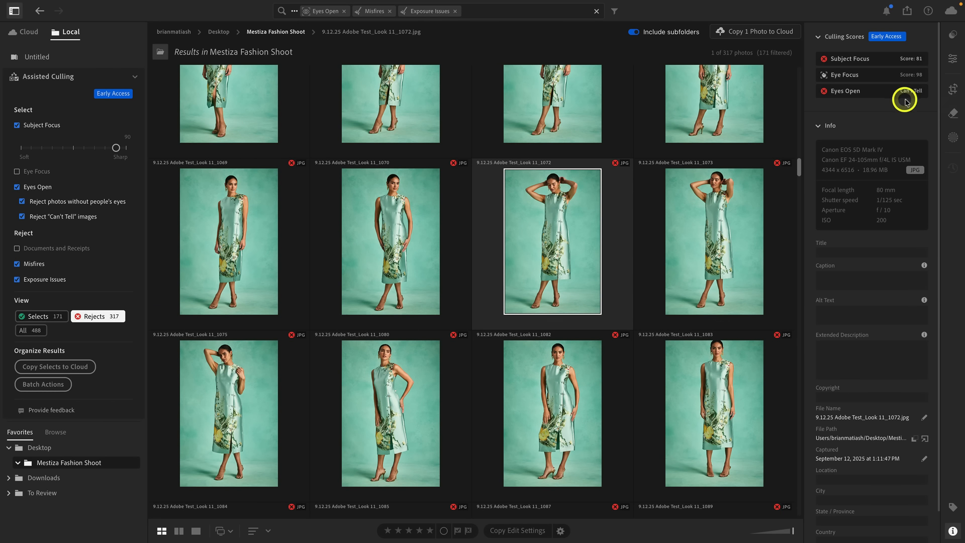
double_click(546, 217)
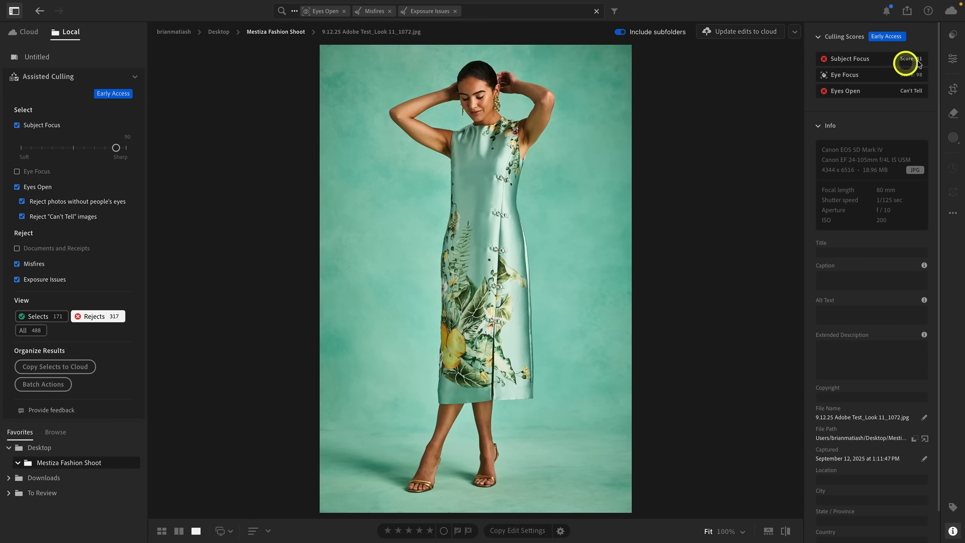
left_click(461, 106)
scroll(499, 108, "up", 5)
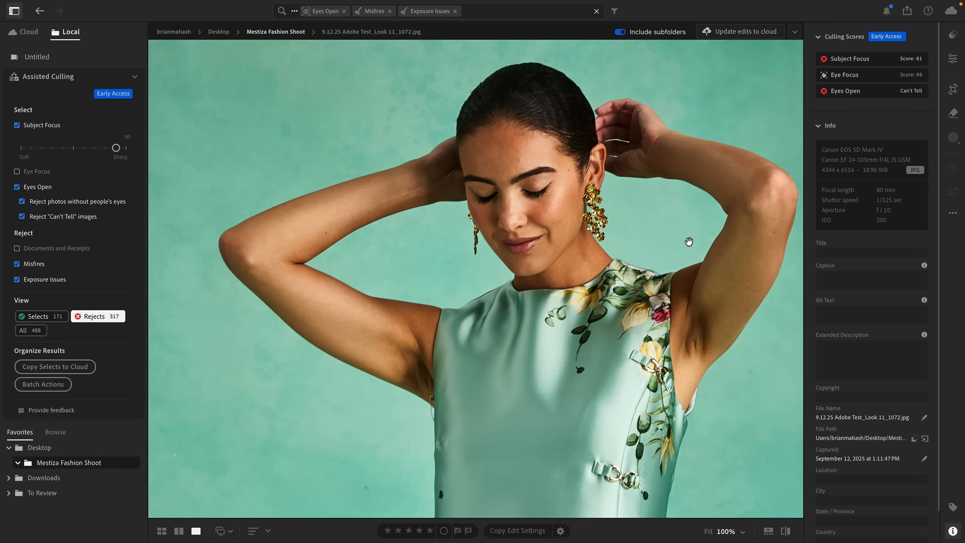
key("g")
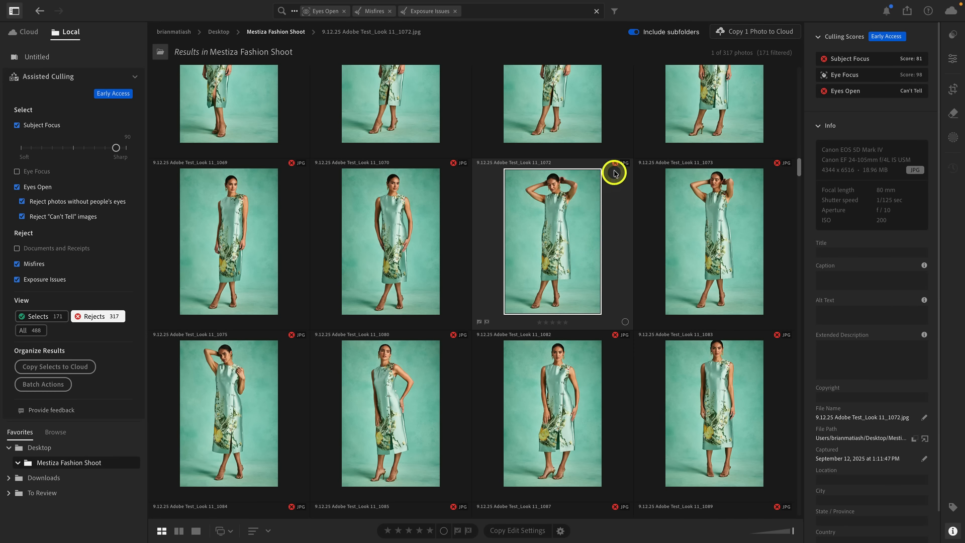
mouse_move(616, 167)
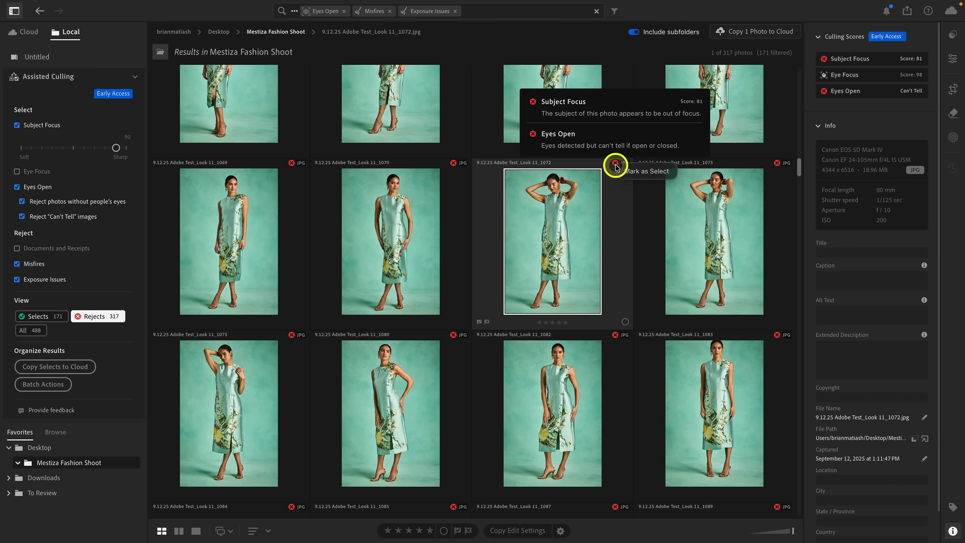
left_click(659, 171)
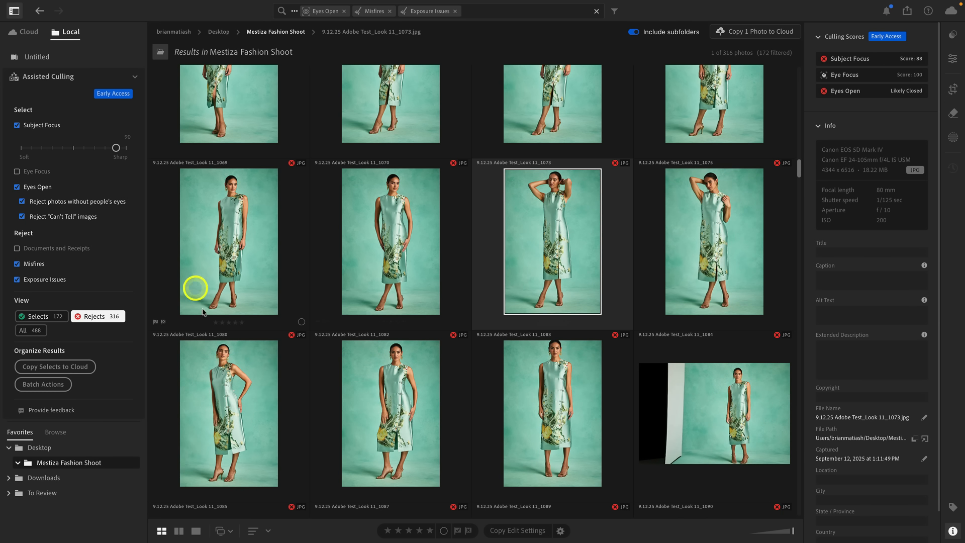
Step: Check rejected photo Look 11_1070 enlarged, and mark it together with Look 11_1069 as Selects
left_click(417, 264)
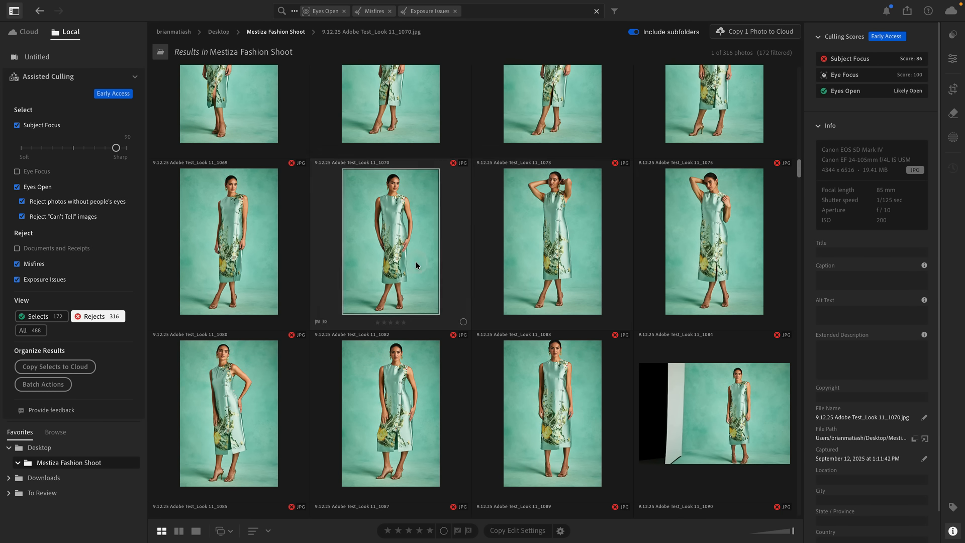
double_click(416, 264)
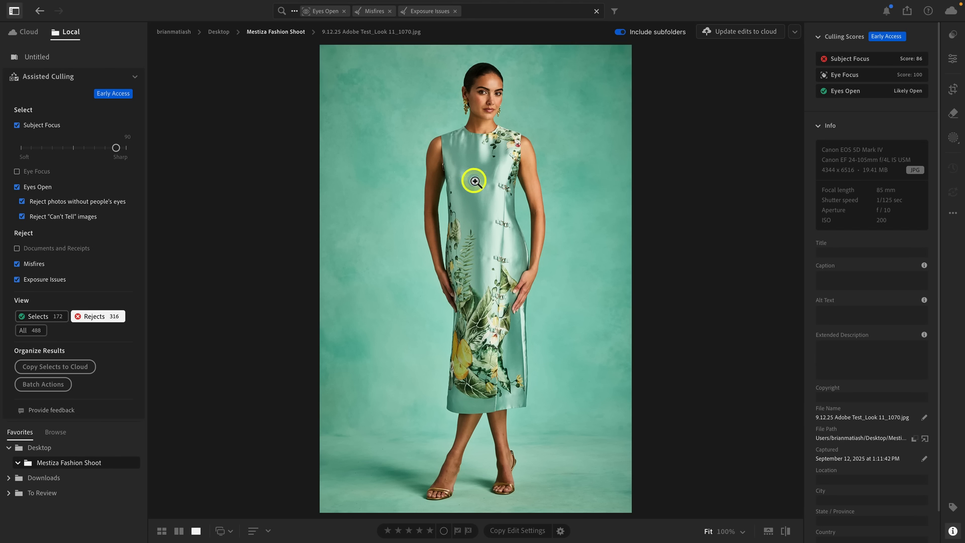
key("g")
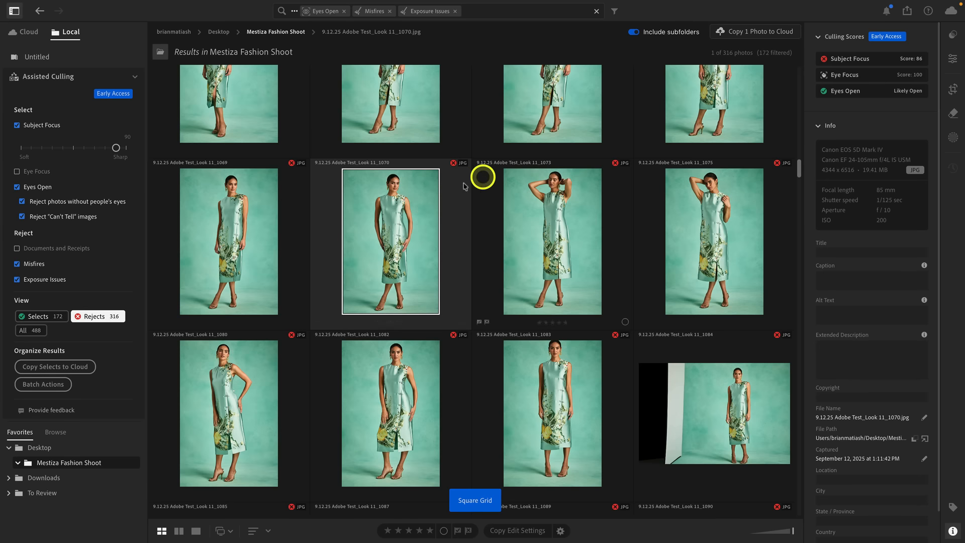
left_click(218, 217, "super")
mouse_move(452, 164)
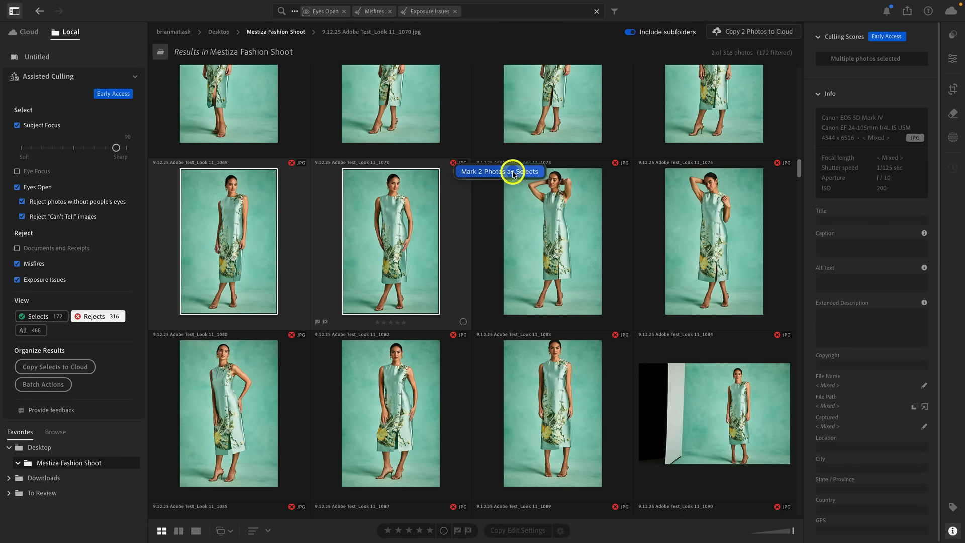
left_click(513, 174)
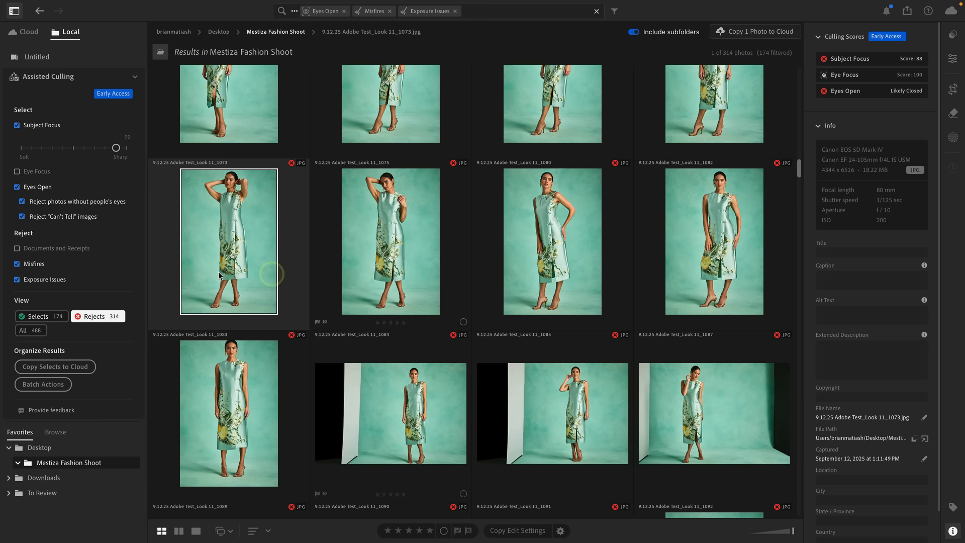
Step: Show only the Selects, examine photo Look 10_1438 enlarged, and return to the grid to check its culling details
left_click(38, 316)
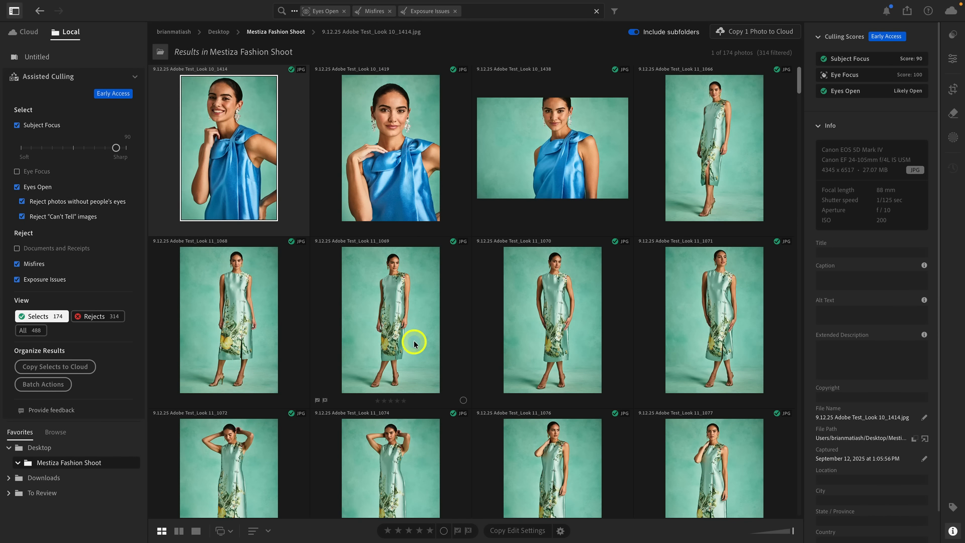
left_click(557, 196)
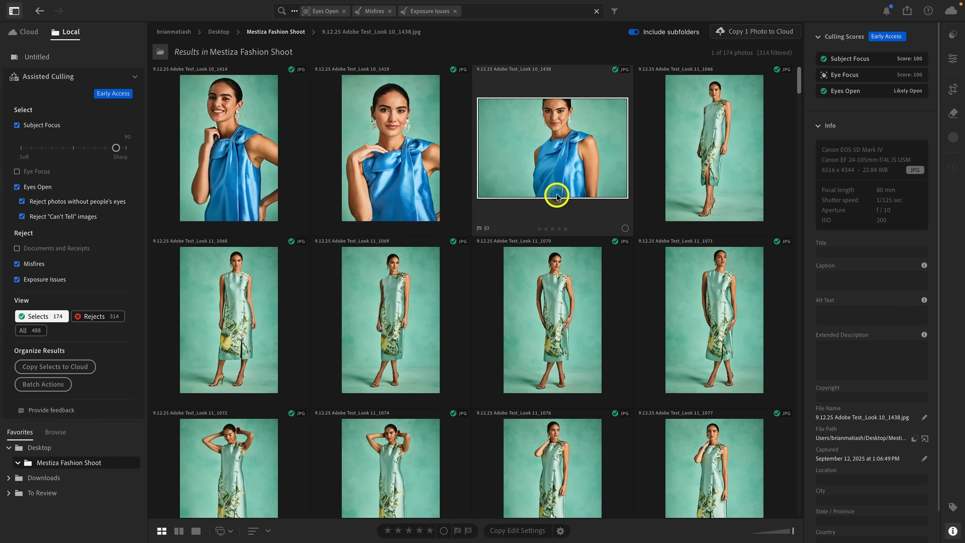
double_click(565, 151)
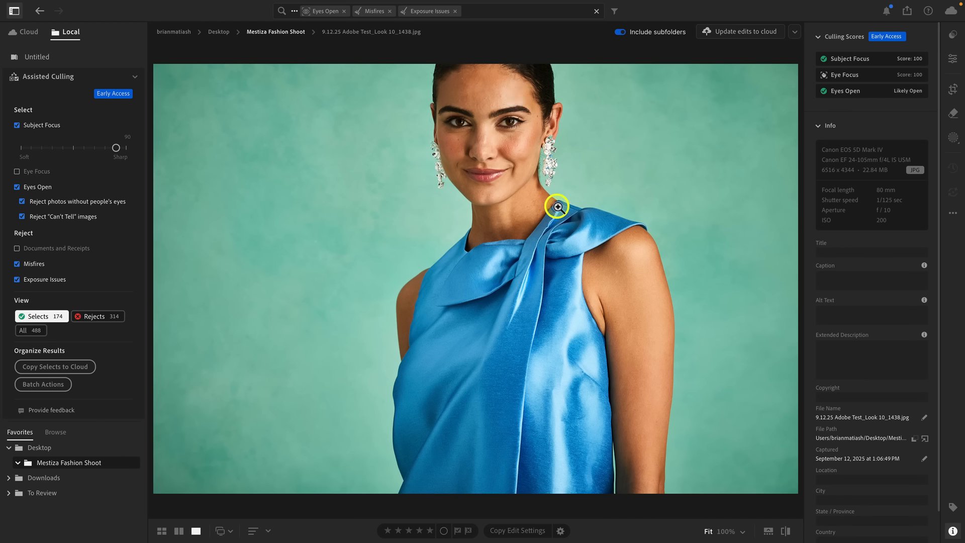
key("g")
mouse_move(616, 74)
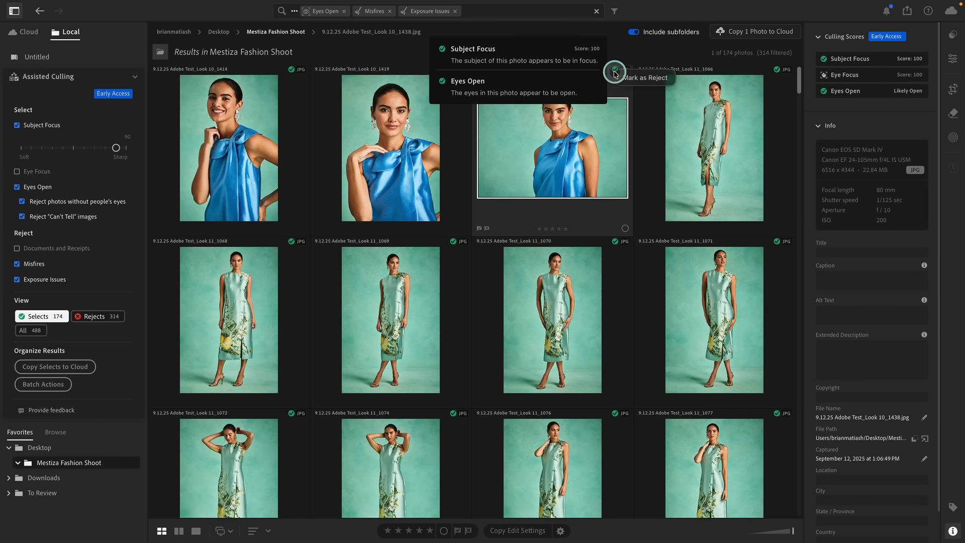
left_click(643, 82)
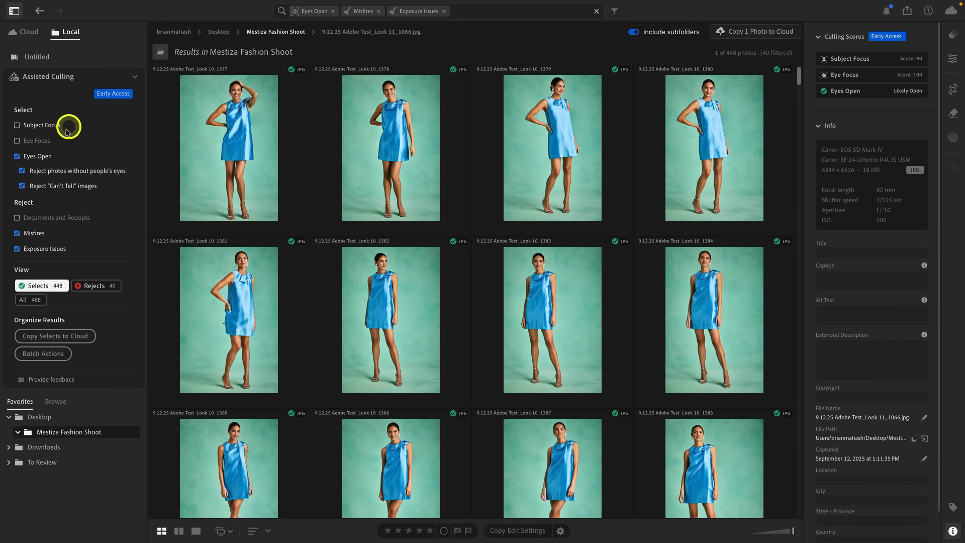
Step: Enable the Eye Focus criterion, and close and reopen Assisted Culling to reset all criteria
left_click(37, 141)
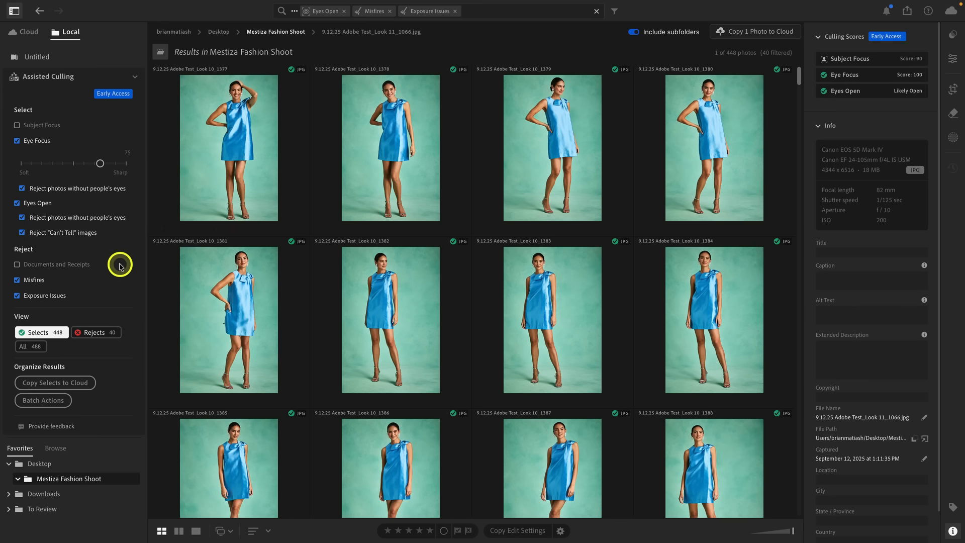
left_click(136, 77)
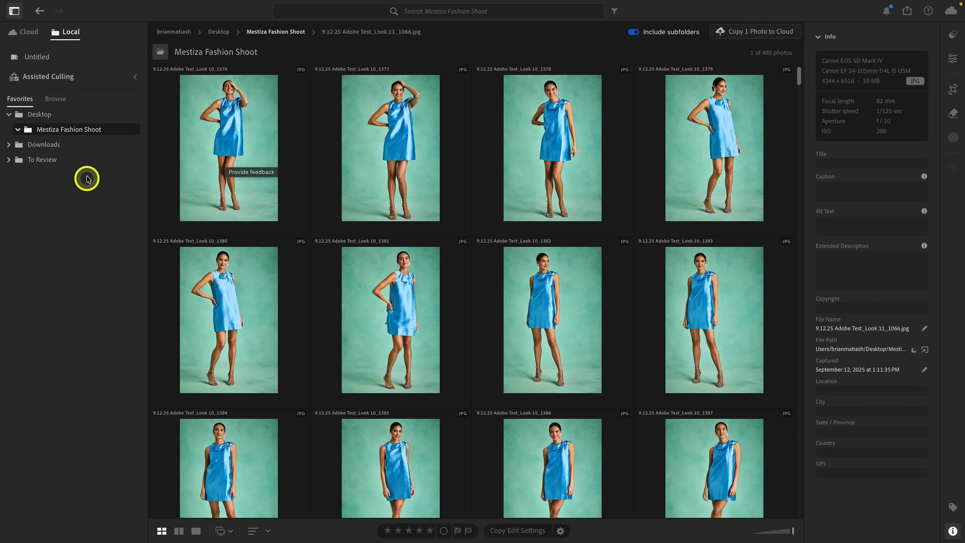
left_click(134, 79)
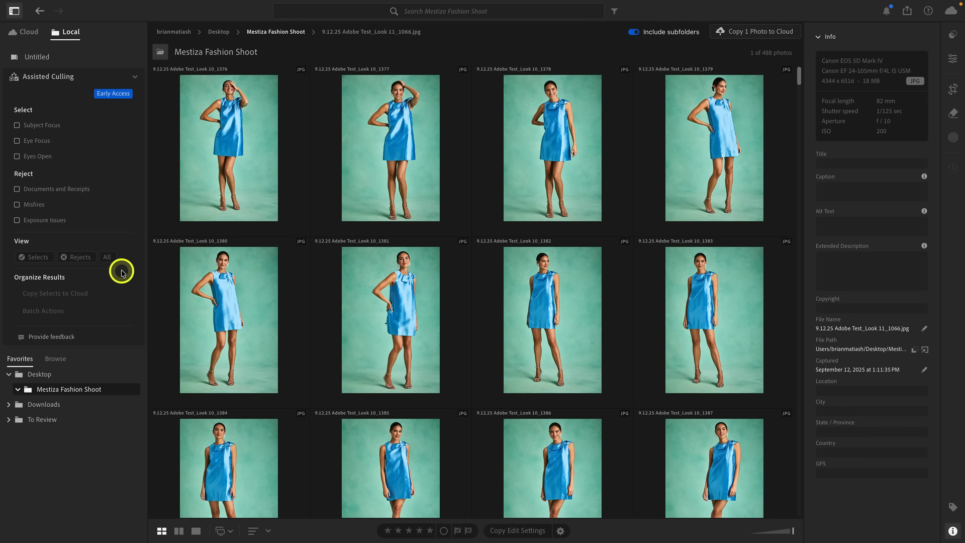
Step: Cull the folder by Eye Focus and Eyes Open, and replace the Eye Focus criterion with Subject Focus at 90
left_click(45, 141)
left_click(43, 203)
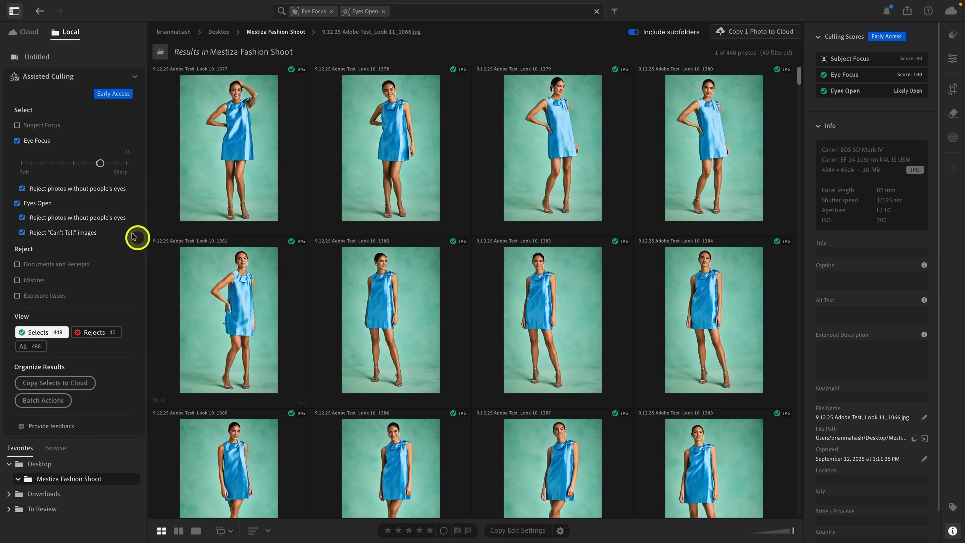
left_click(42, 142)
left_click(44, 127)
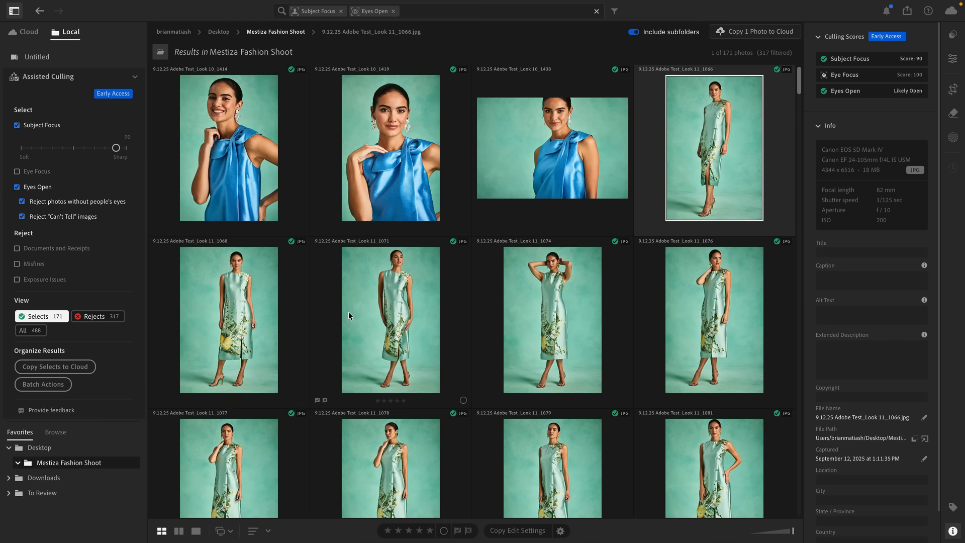
left_click(83, 371)
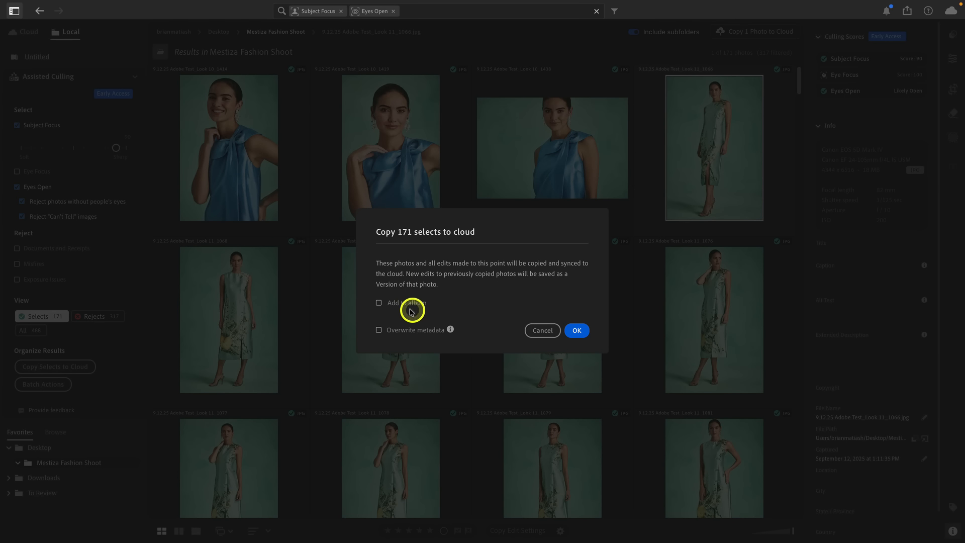
left_click(447, 303)
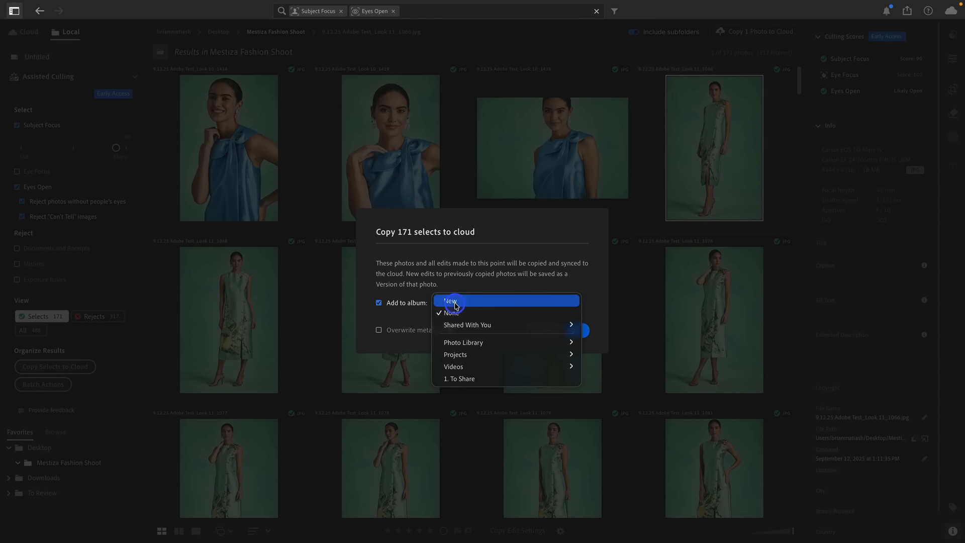
left_click(483, 301)
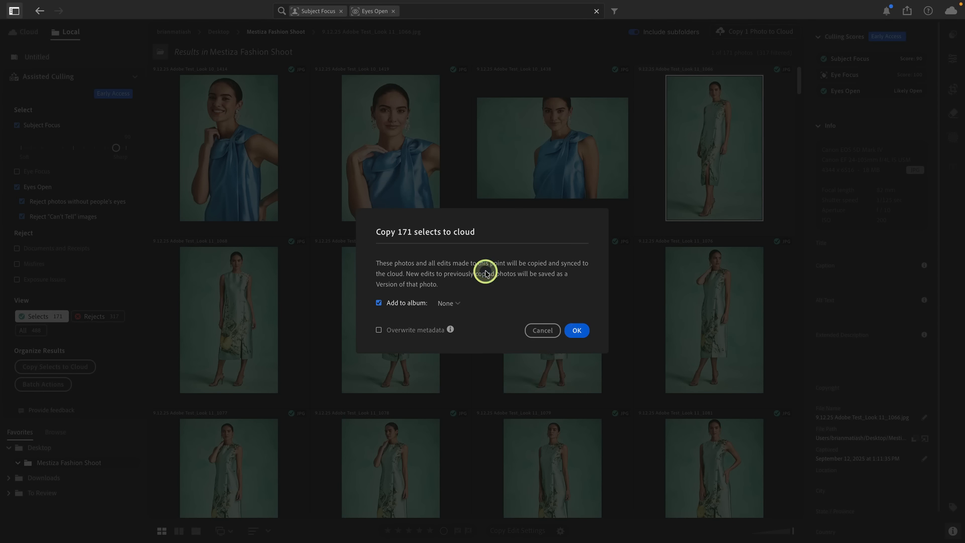
left_click(542, 330)
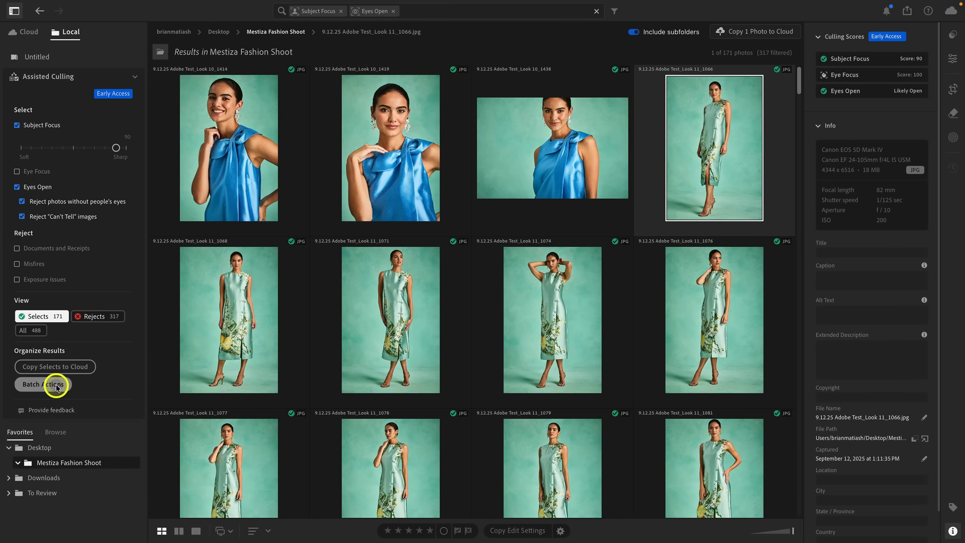
Step: Set up batch actions giving Selects three stars without a color label, and turn off the flag for Rejects
left_click(57, 385)
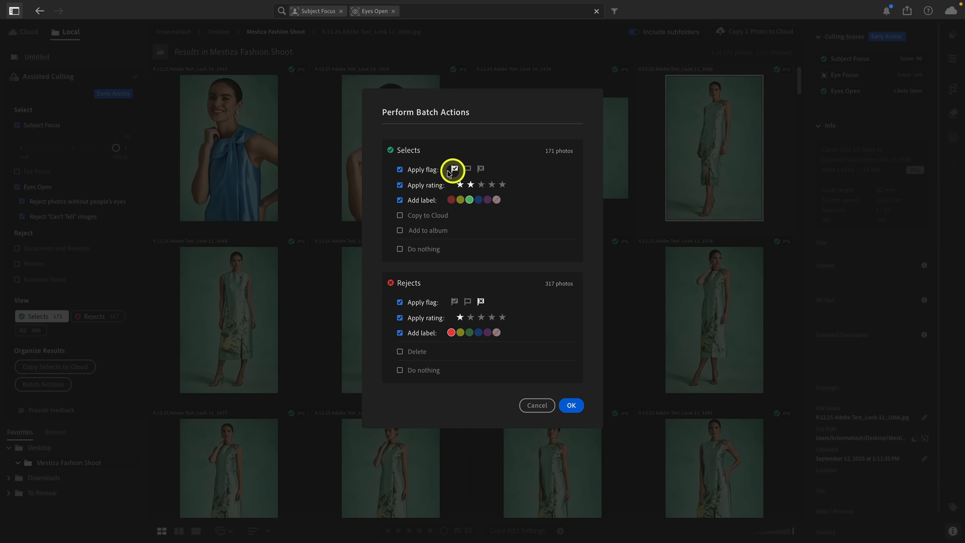
left_click(417, 201)
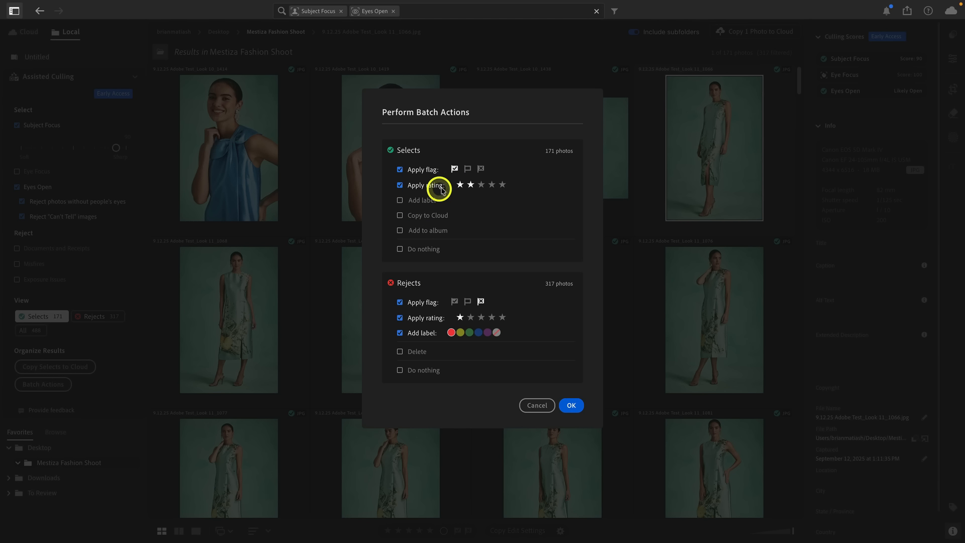
left_click(481, 187)
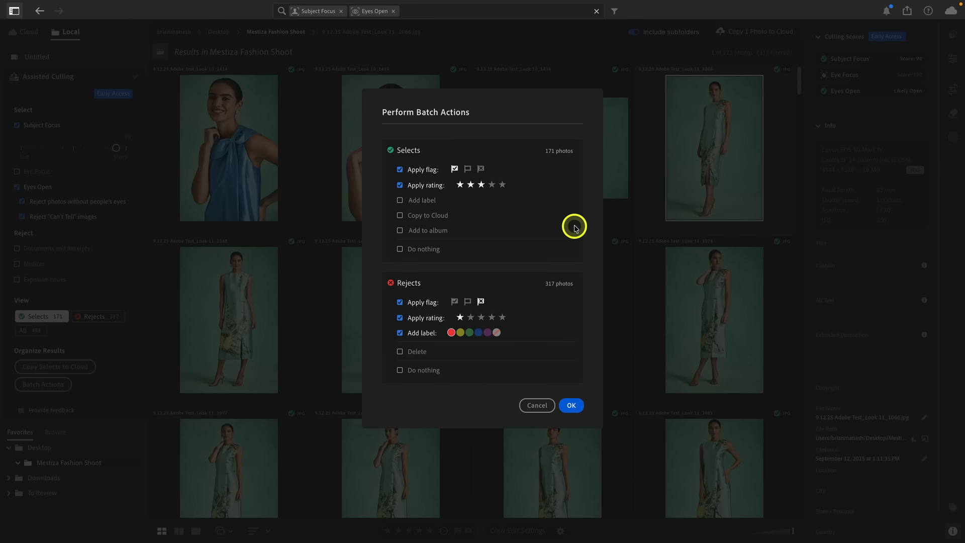
left_click(421, 303)
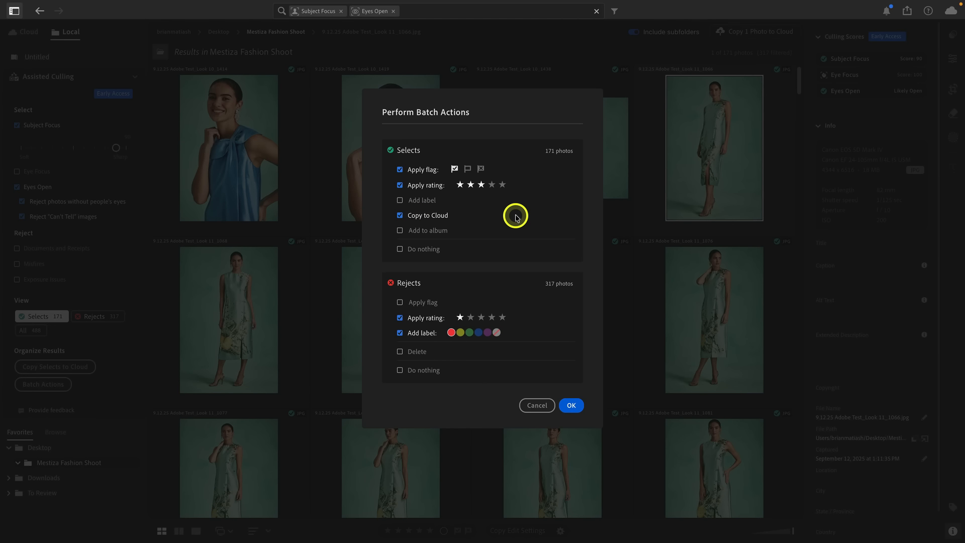
Step: Have the batch actions copy the Selects to the cloud and add them to a new album named "Mestiza Shoot"
left_click(429, 217)
left_click(409, 231)
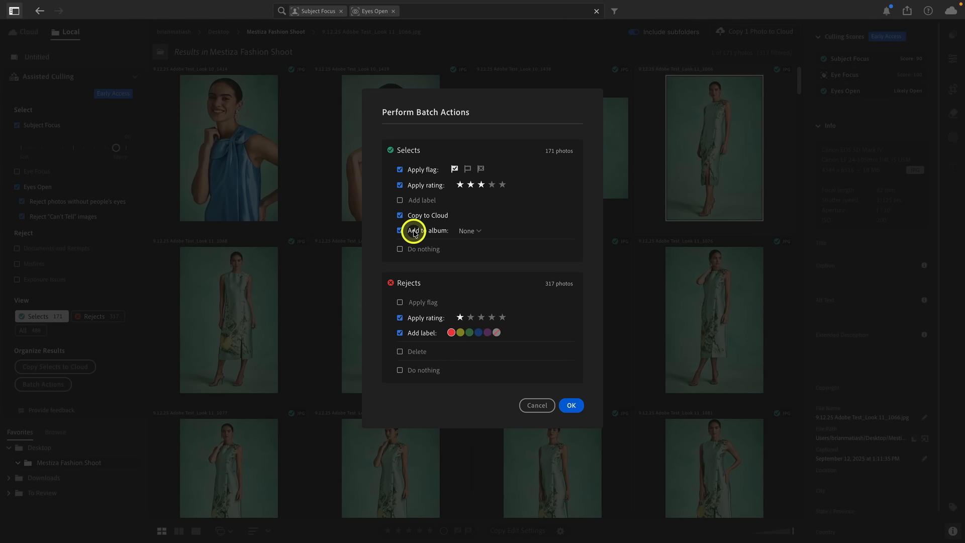
left_click(466, 230)
left_click(493, 232)
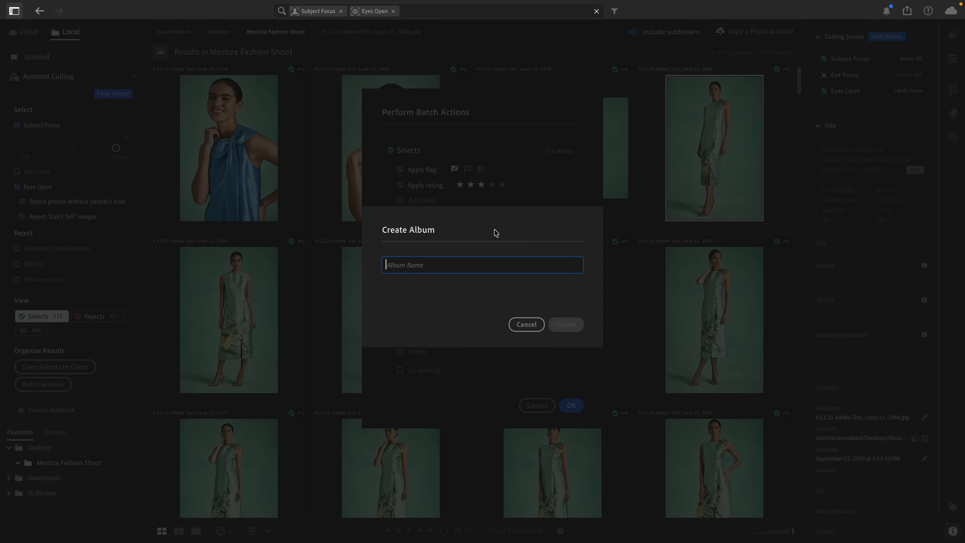
type("Mestiza Shoot")
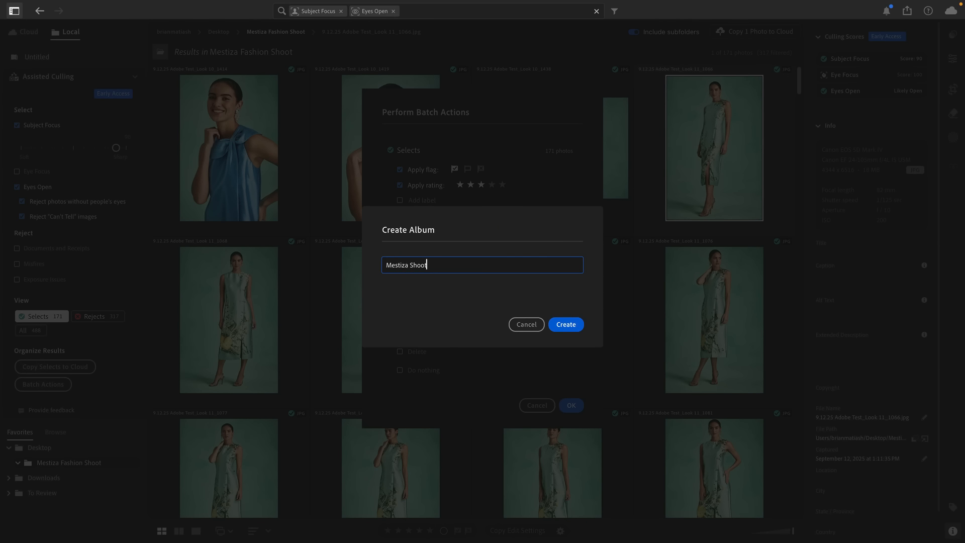
left_click(565, 319)
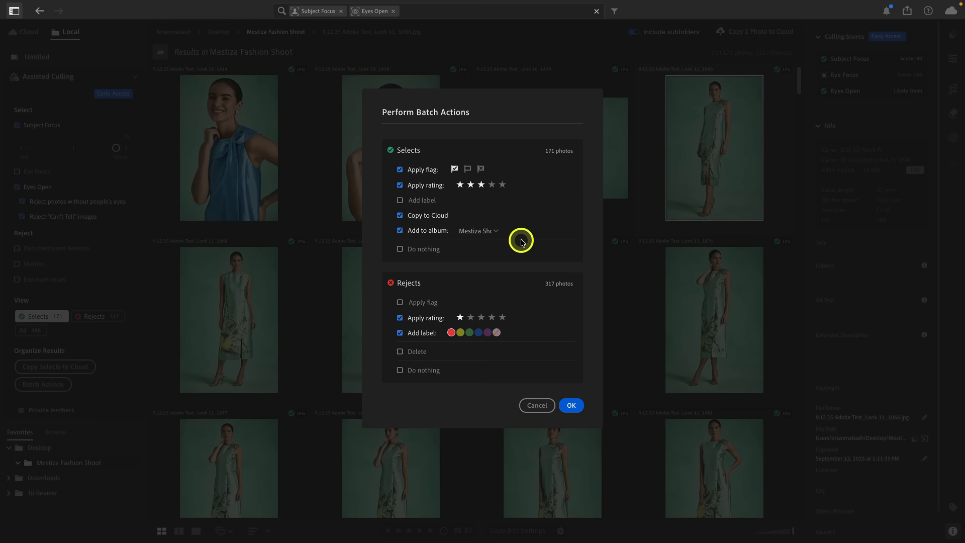
Step: Run the batch actions, confirming the ratings and flags for Selects, the ratings for Rejects, and the copy to the cloud
left_click(571, 408)
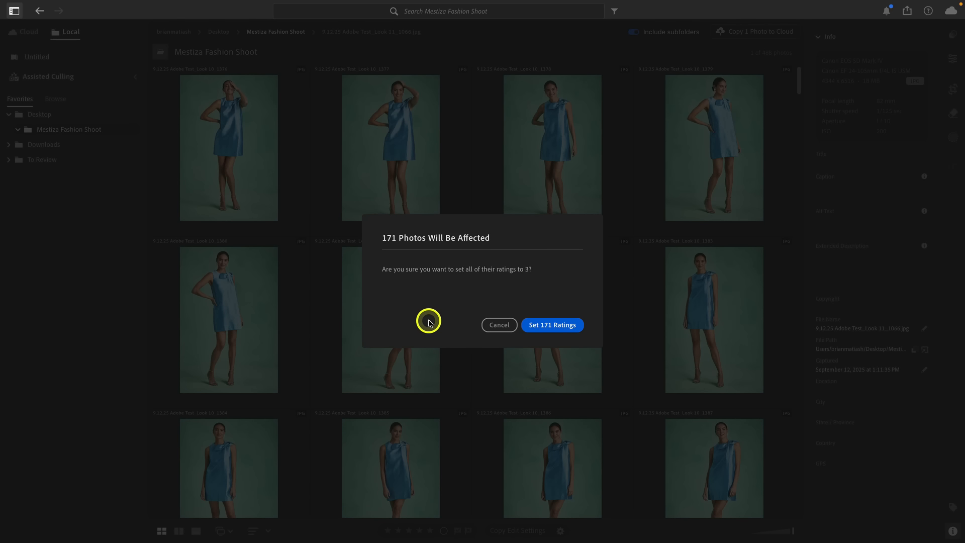
left_click(558, 327)
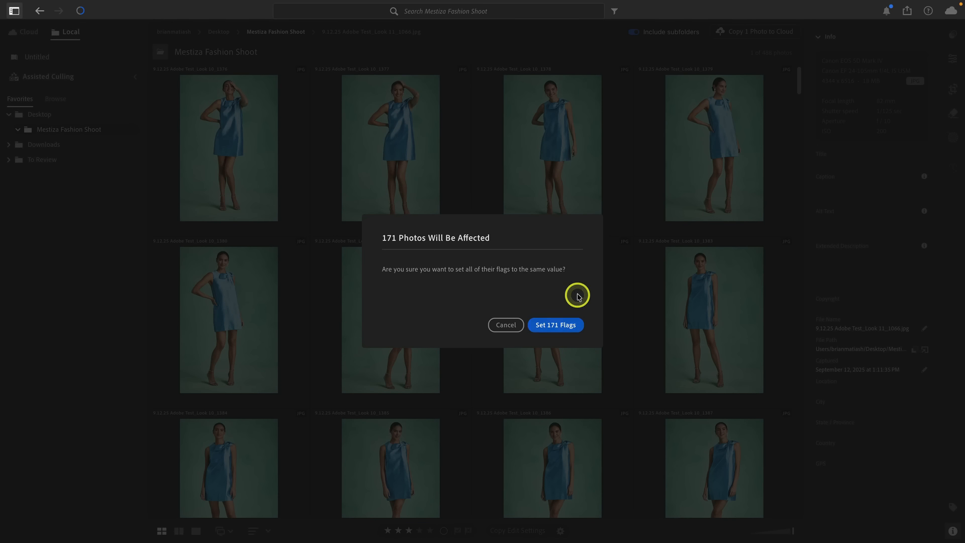
left_click(572, 327)
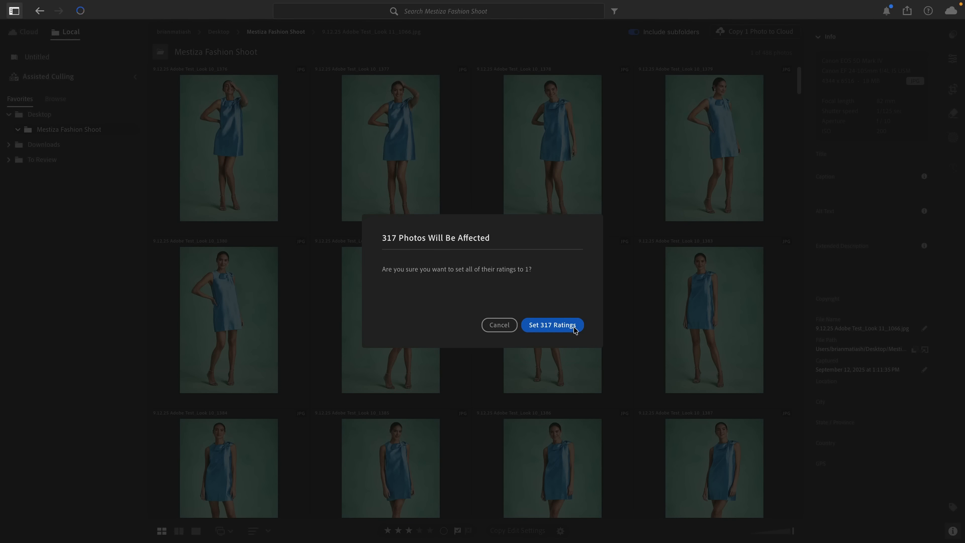
left_click(552, 327)
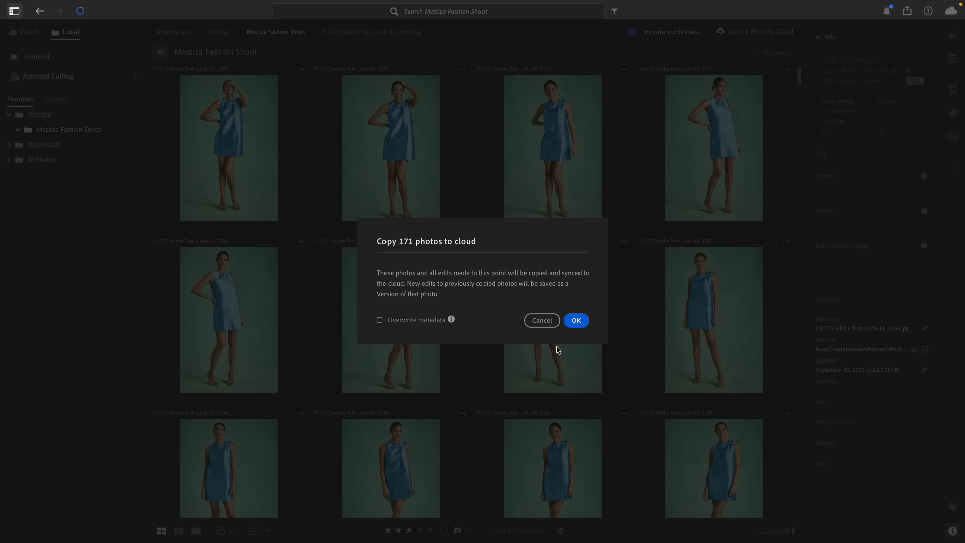
left_click(580, 323)
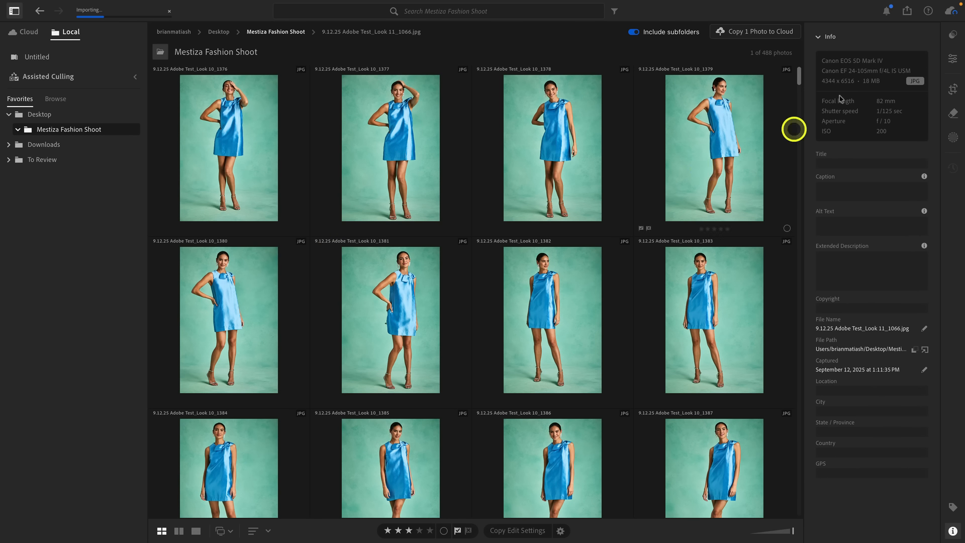
Step: Check the cloud sync status and review the applied flags, star ratings and color labels, comparing photos Look 10_1437 and Look 10_1438
left_click(950, 11)
left_click(951, 11)
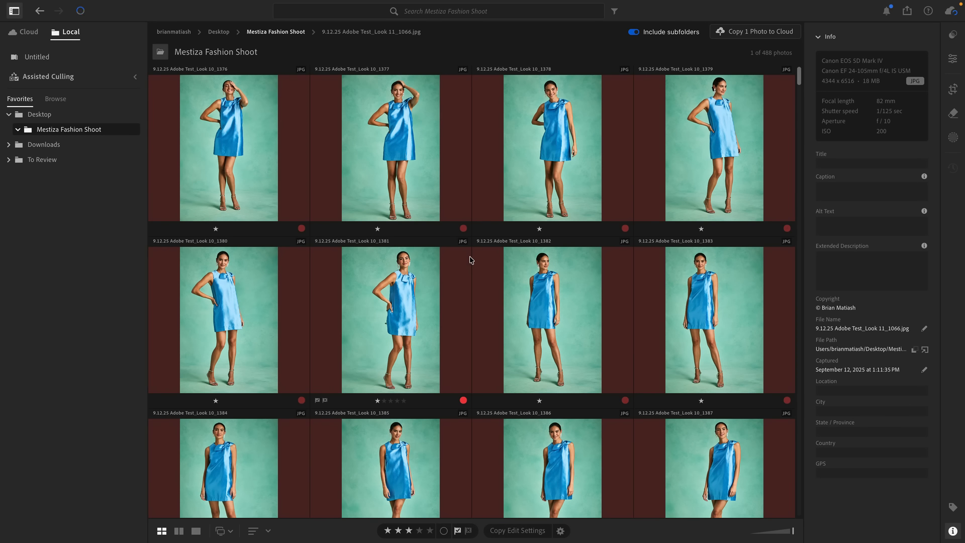
scroll(392, 147, "down", 10)
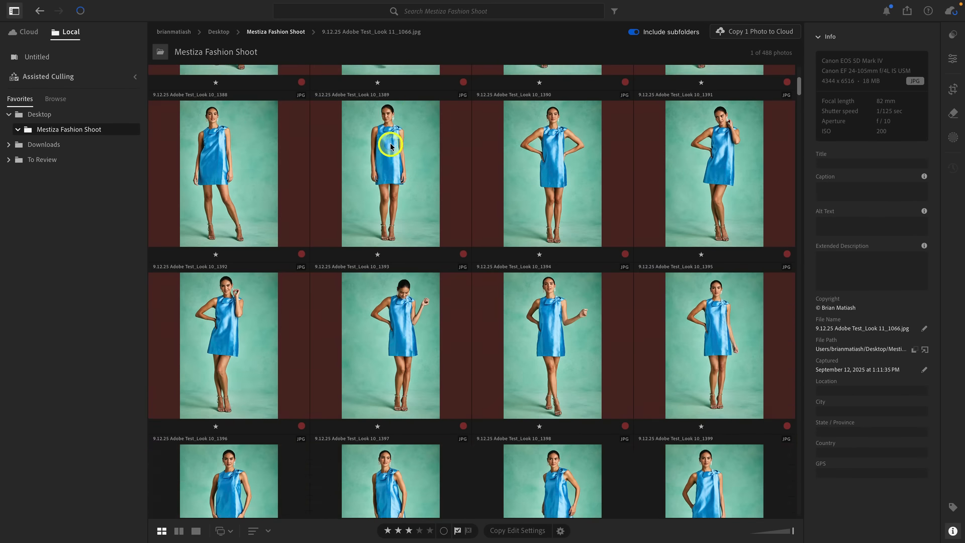
scroll(391, 145, "down", 15)
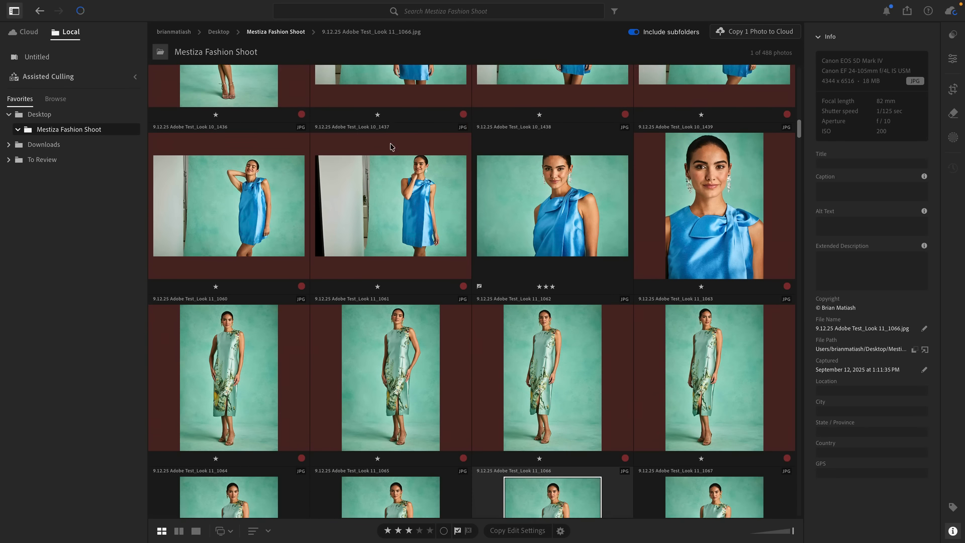
scroll(391, 146, "down", 1)
scroll(392, 146, "up", 1)
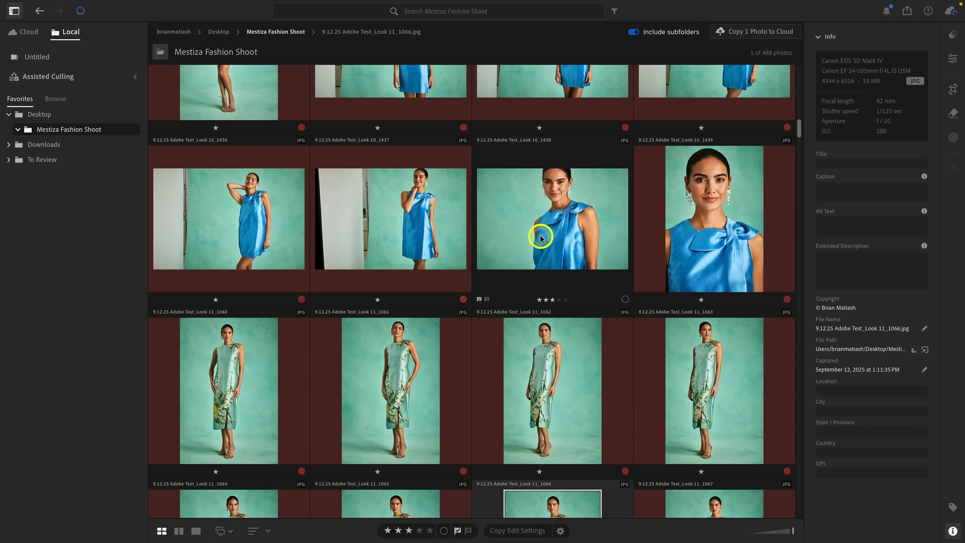
left_click(386, 240)
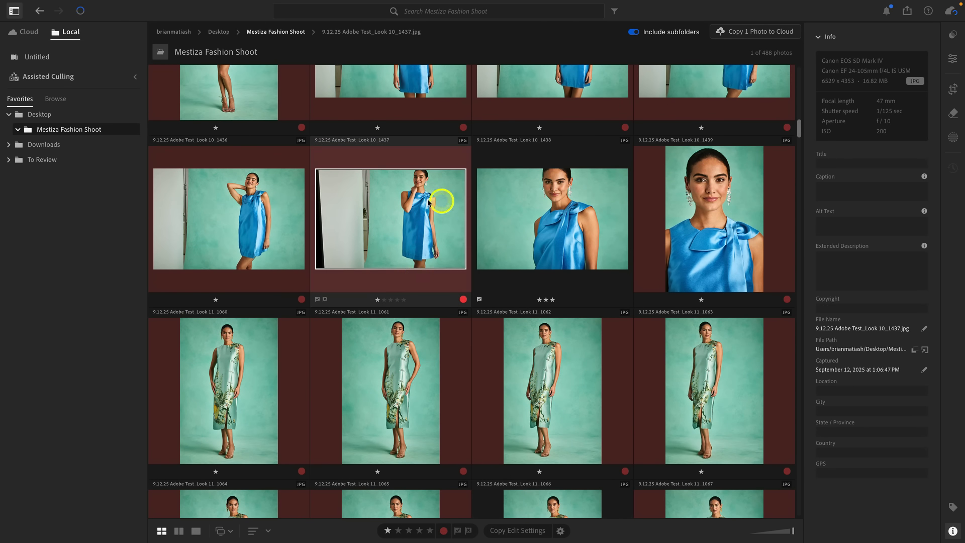
left_click(567, 223)
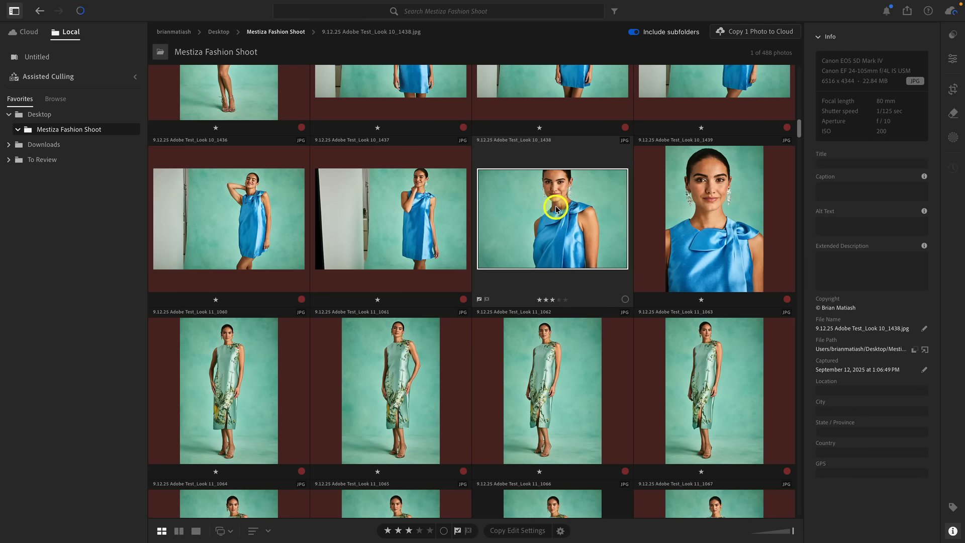
scroll(556, 209, "up", 15)
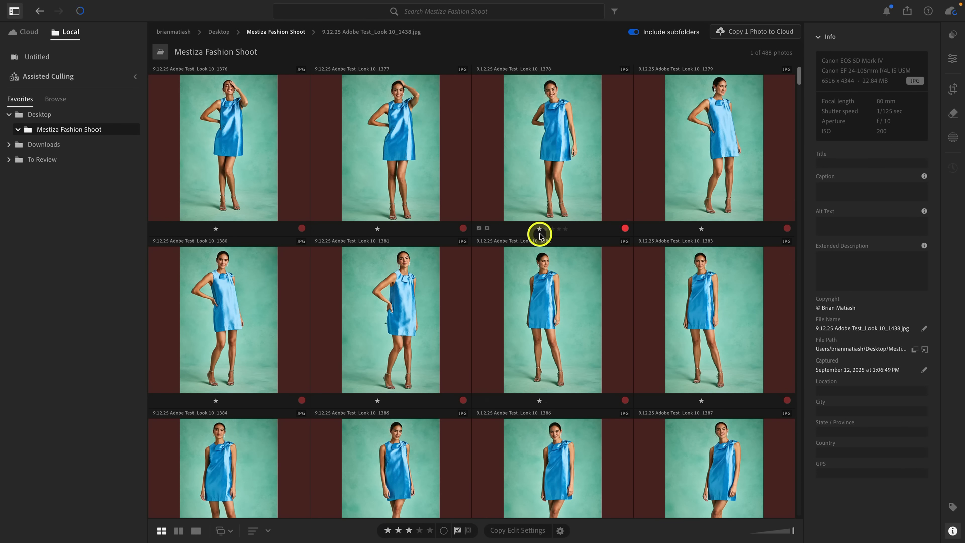
Step: Create two subfolders named "Selects" and "Rejects" inside the local Mestiza Fashion Shoot folder
right_click(77, 132)
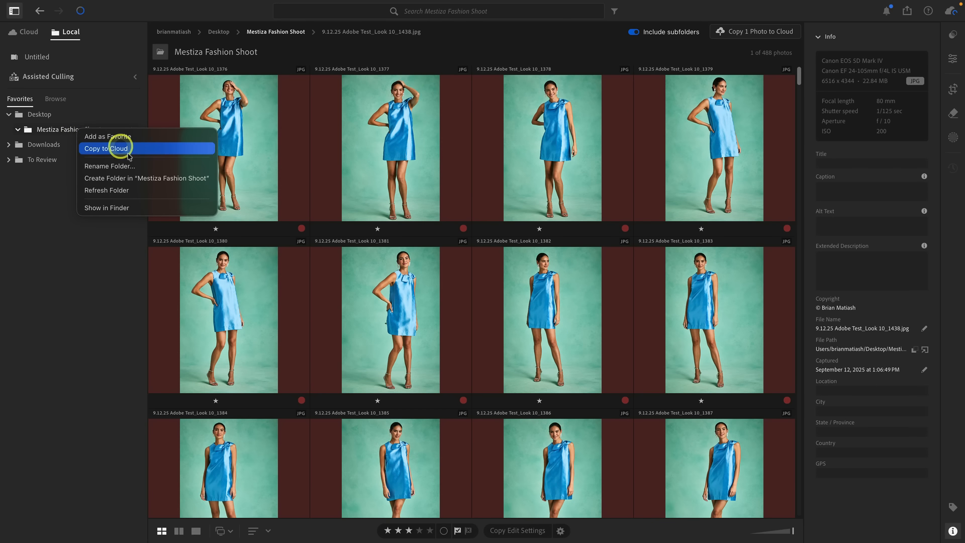
left_click(142, 178)
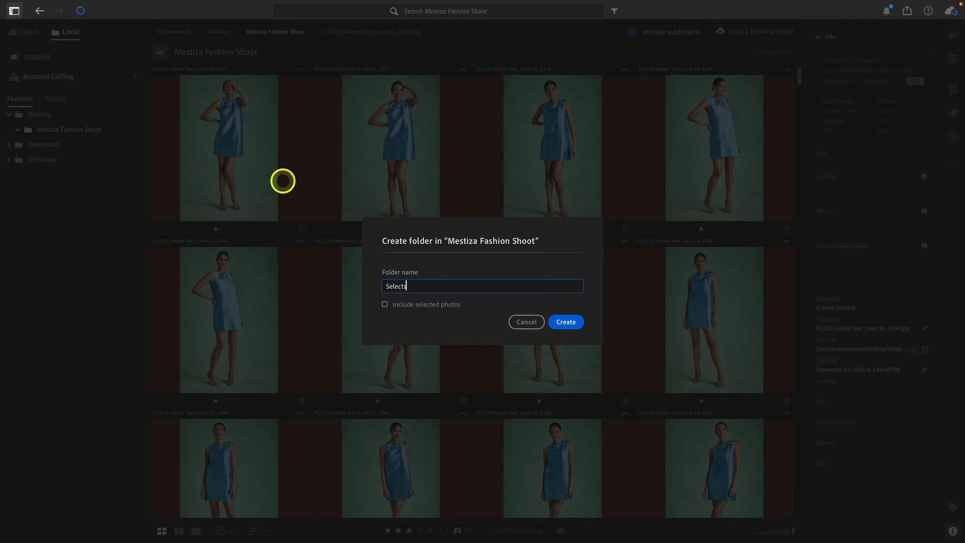
left_click(526, 321)
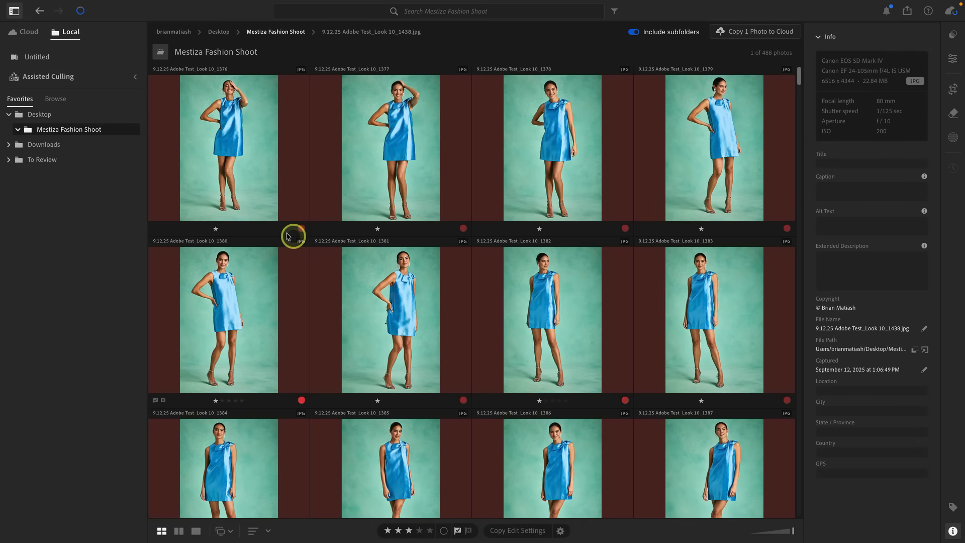
right_click(93, 129)
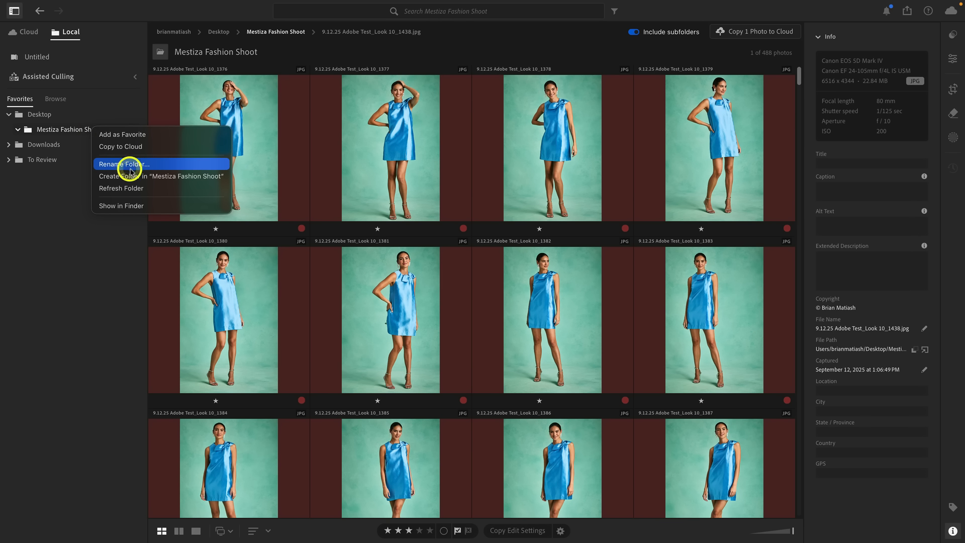
left_click(134, 175)
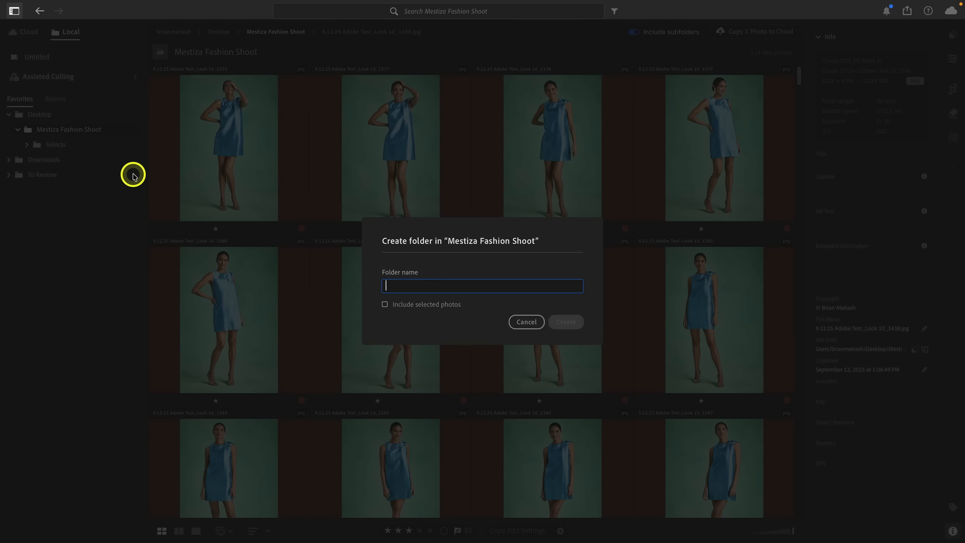
key("Return")
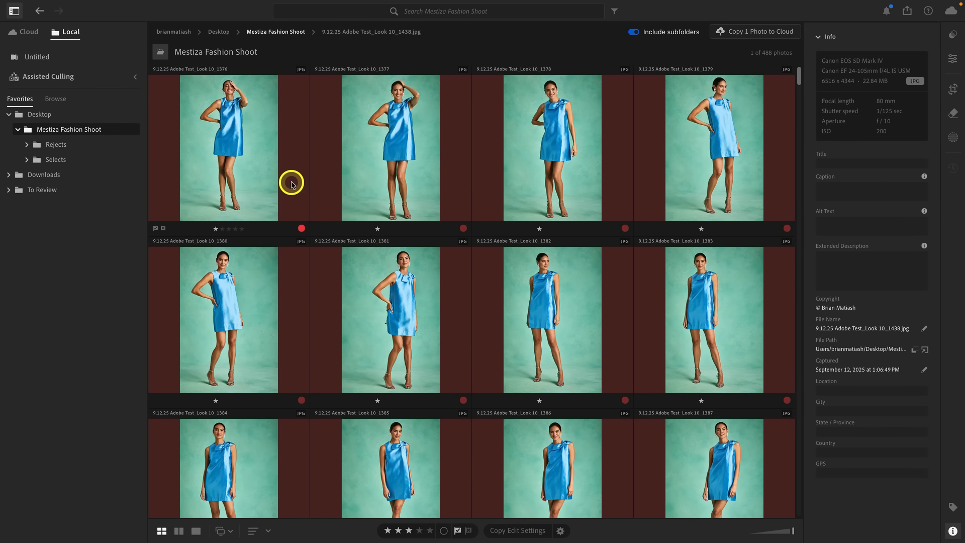
Step: Filter the Mestiza Fashion Shoot photos by the red color label and move all of them into the Rejects subfolder
left_click(615, 12)
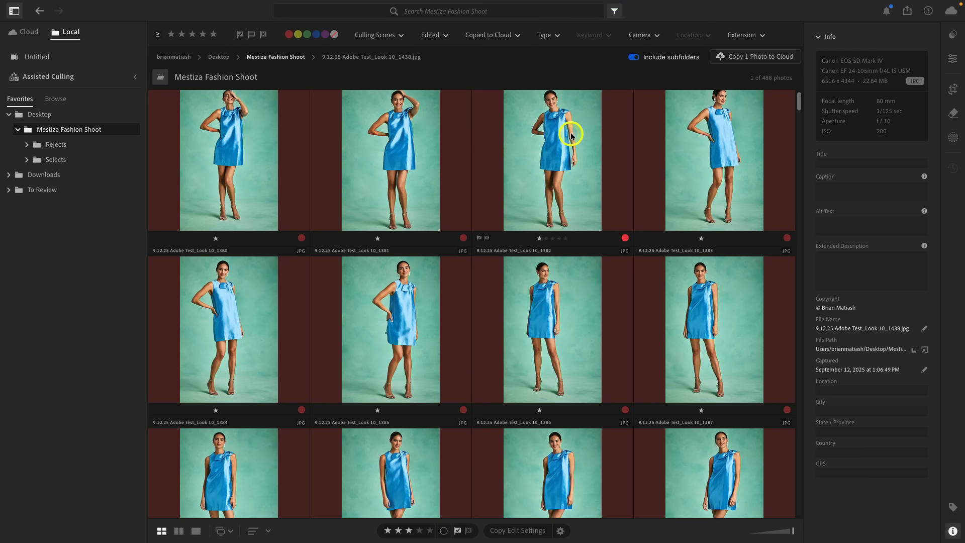
left_click(289, 35)
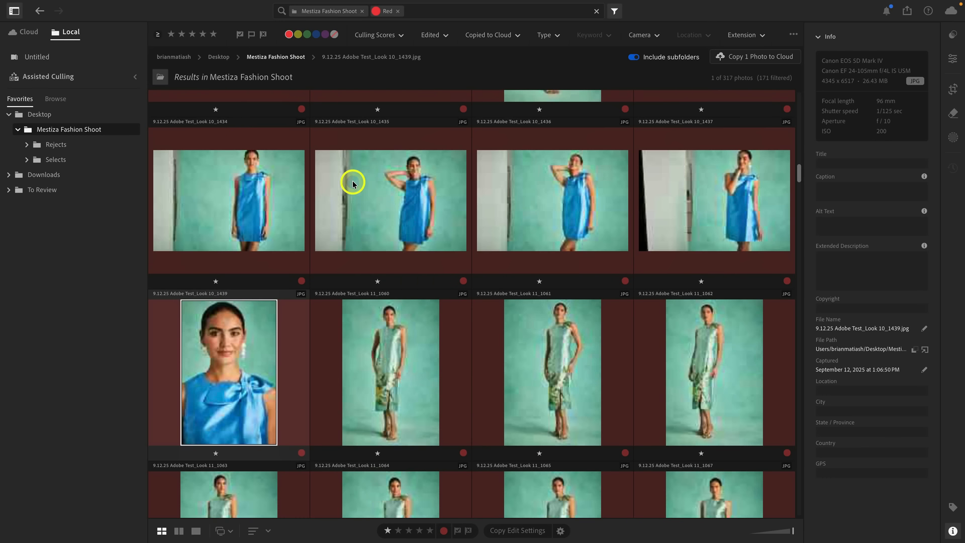
scroll(377, 240, "up", 15)
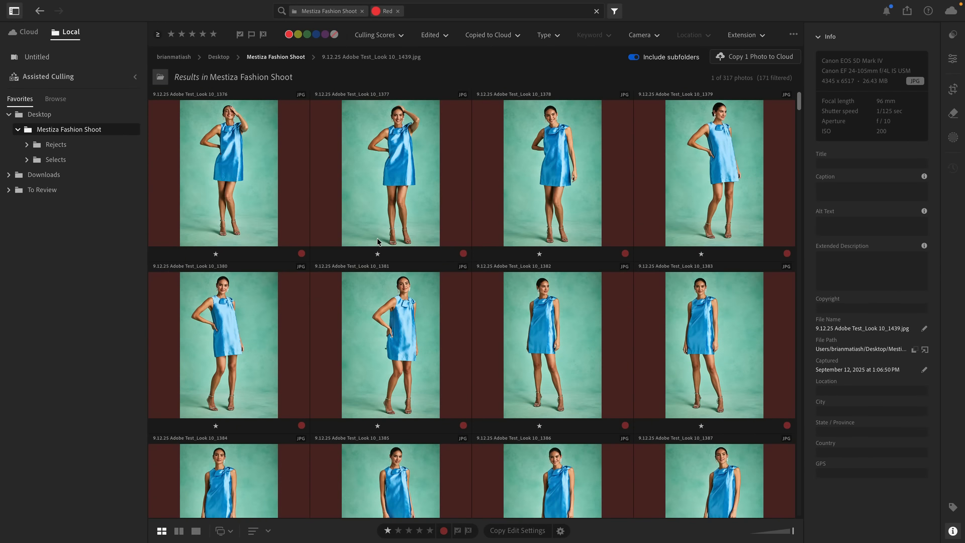
key("super+a")
left_click_drag(237, 222, 101, 150)
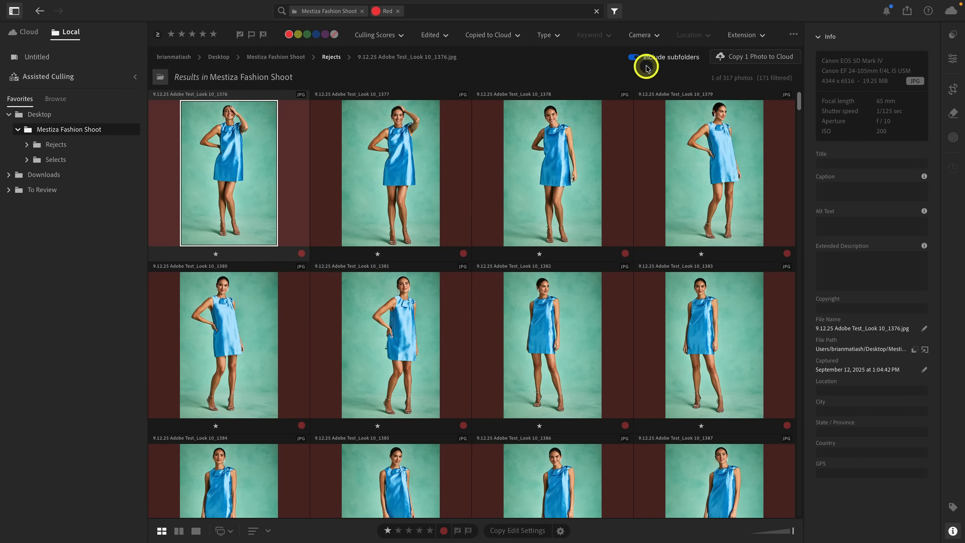
Step: Show the Mestiza Fashion Shoot folder without its subfolders or the red filter, and move all its remaining photos into the Selects subfolder
left_click(81, 135)
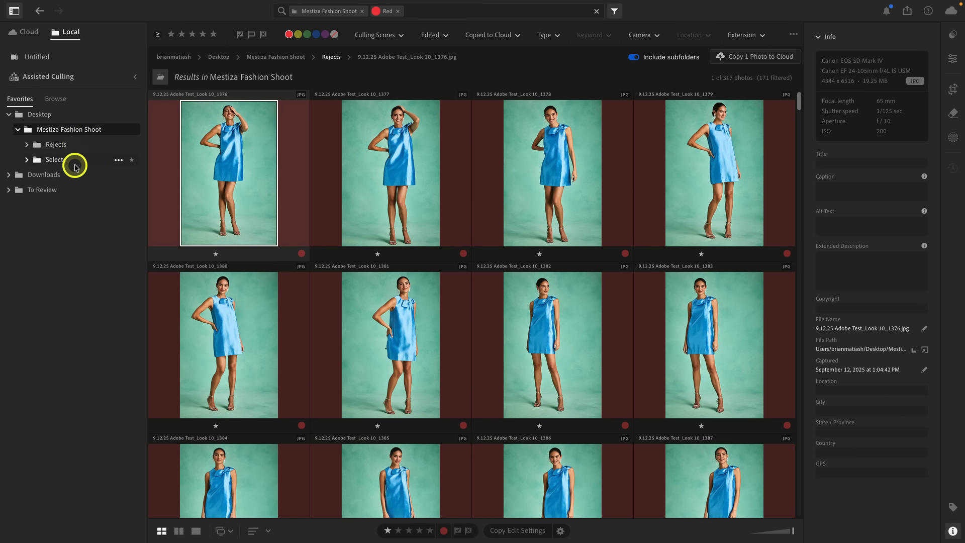
left_click(634, 57)
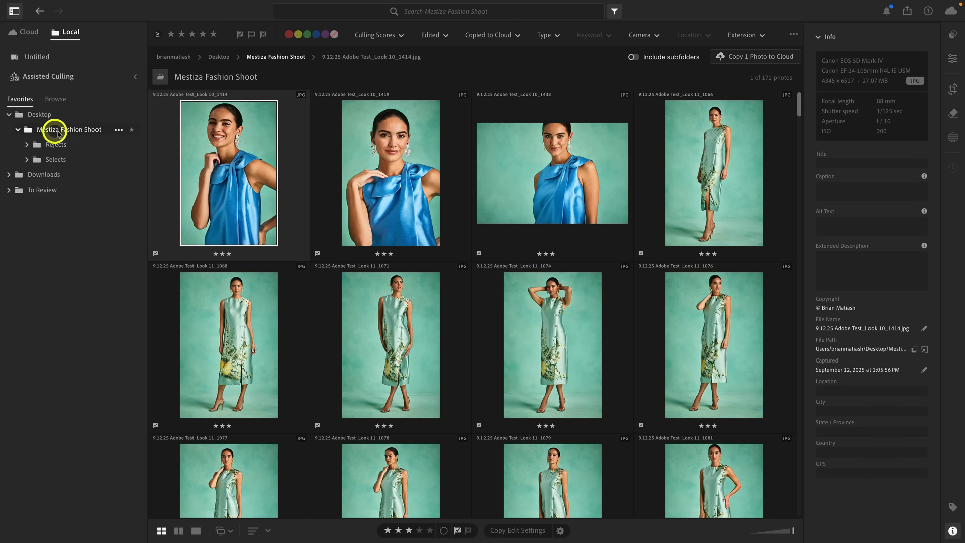
scroll(418, 227, "down", 15)
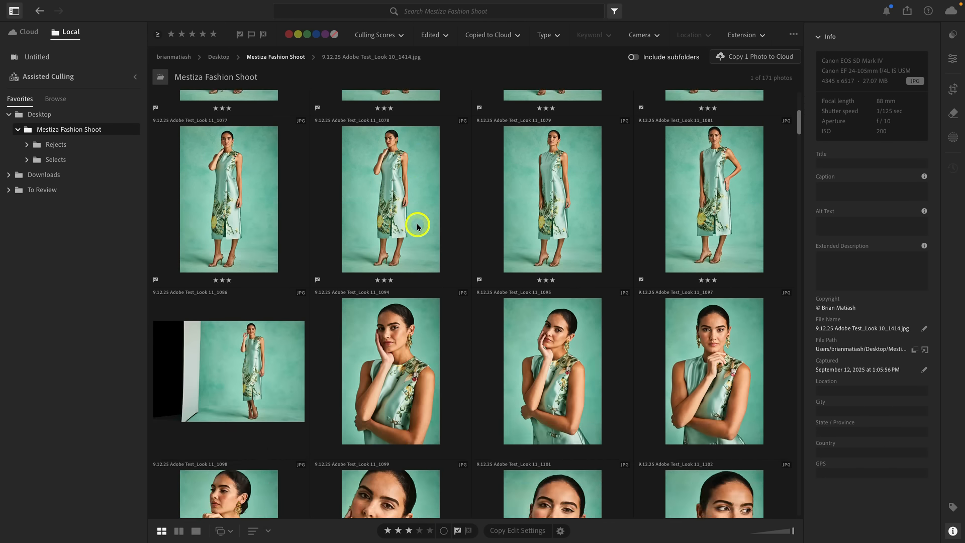
scroll(417, 226, "down", 5)
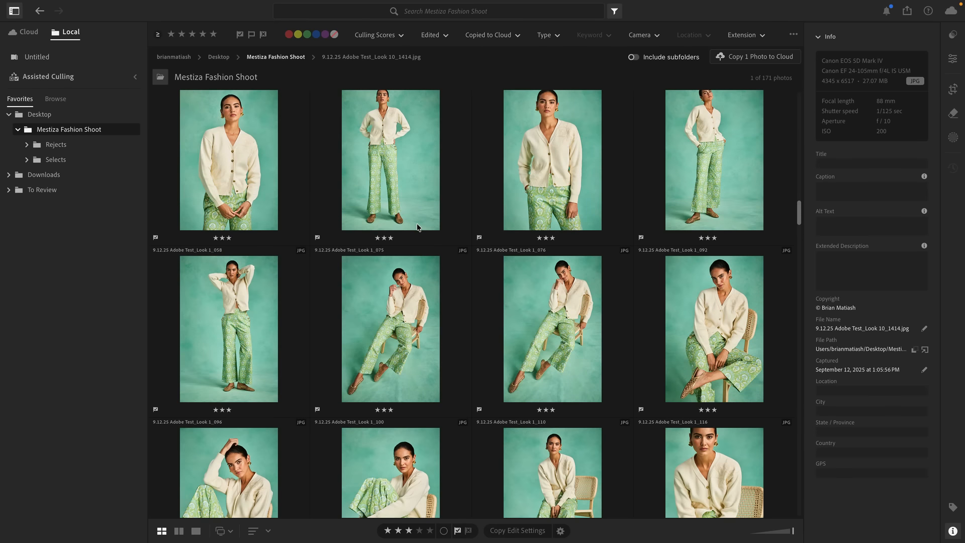
key("super+a")
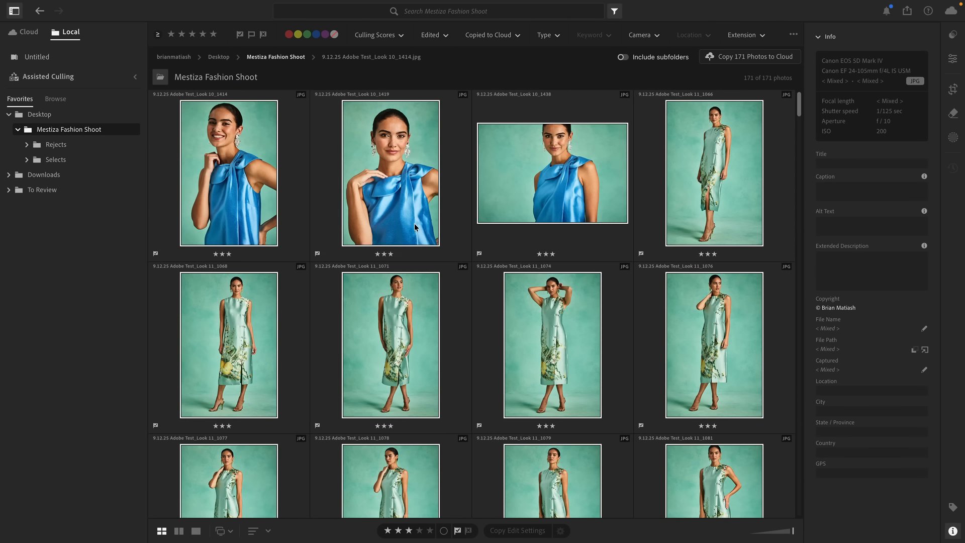
left_click_drag(241, 169, 121, 160)
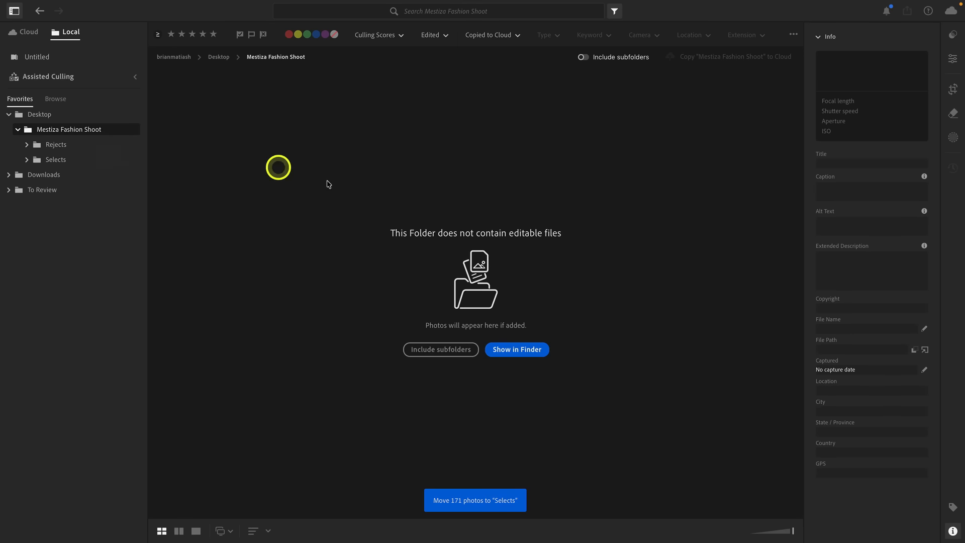
Step: Check the photos sorted into the local Rejects and Selects subfolders
left_click(84, 147)
left_click(77, 161)
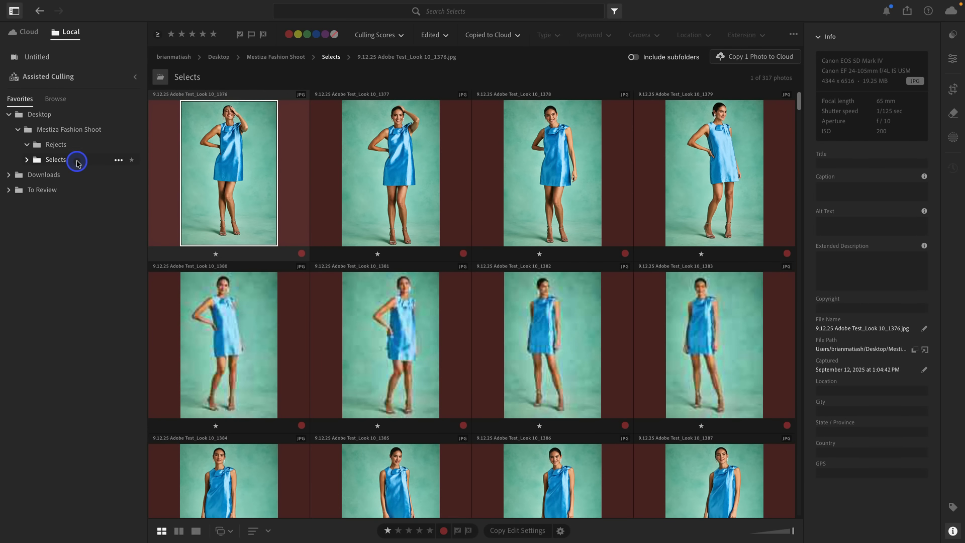
left_click(77, 146)
scroll(435, 239, "down", 5)
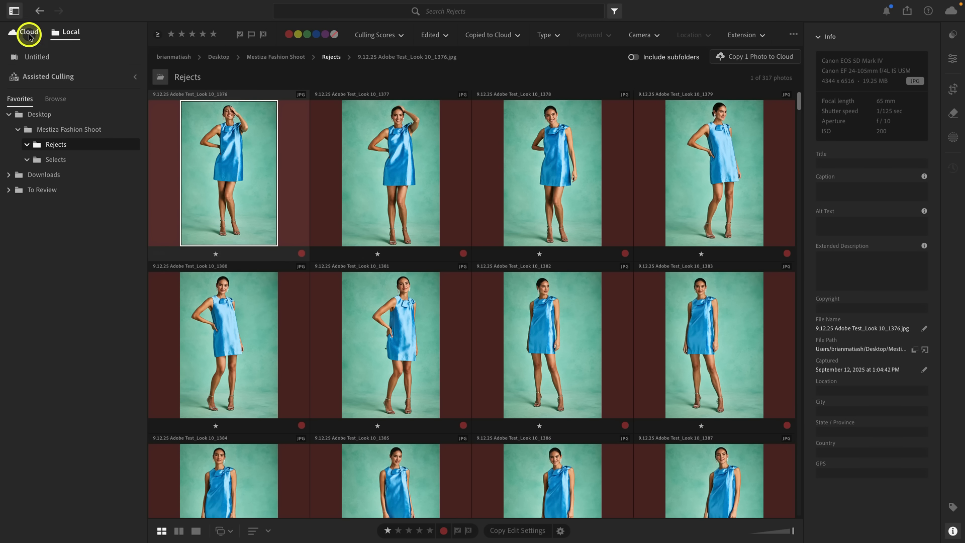
Step: Switch to the cloud library and review the photos in the Mestiza Shoot album
left_click(30, 33)
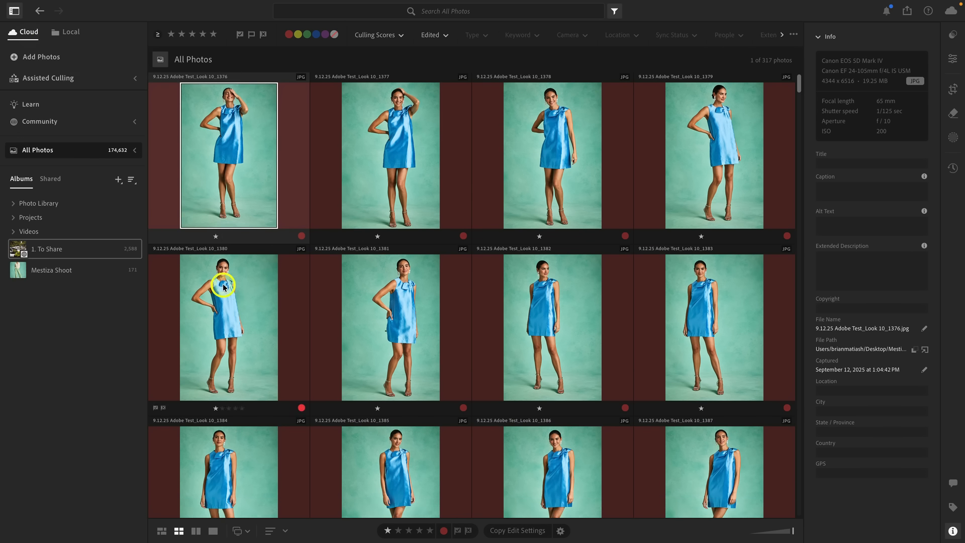
left_click(84, 275)
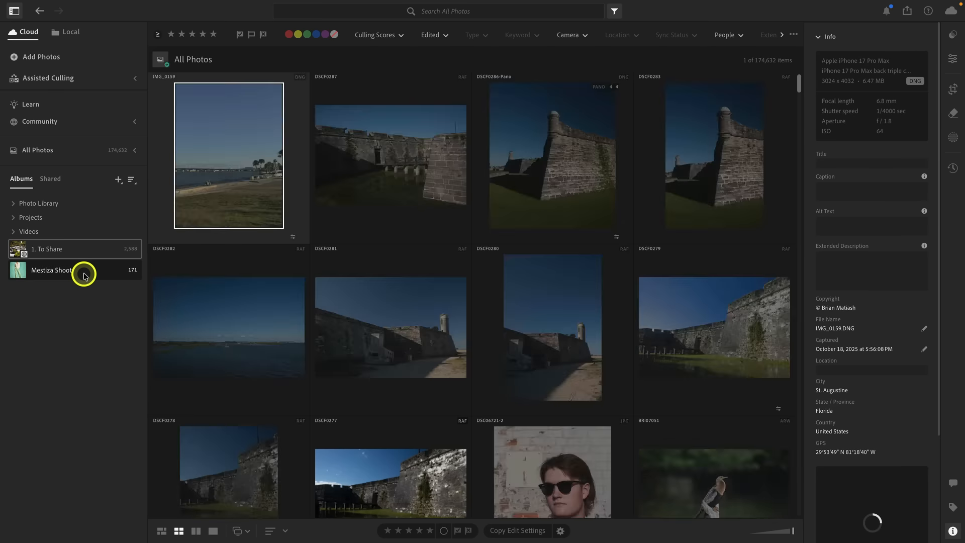
scroll(403, 259, "down", 15)
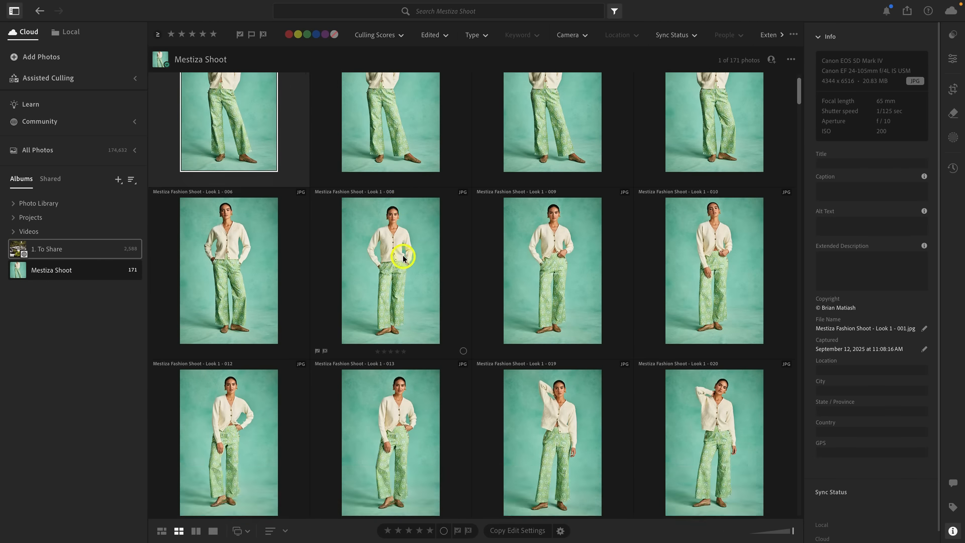
scroll(404, 259, "up", 13)
scroll(403, 258, "up", 2)
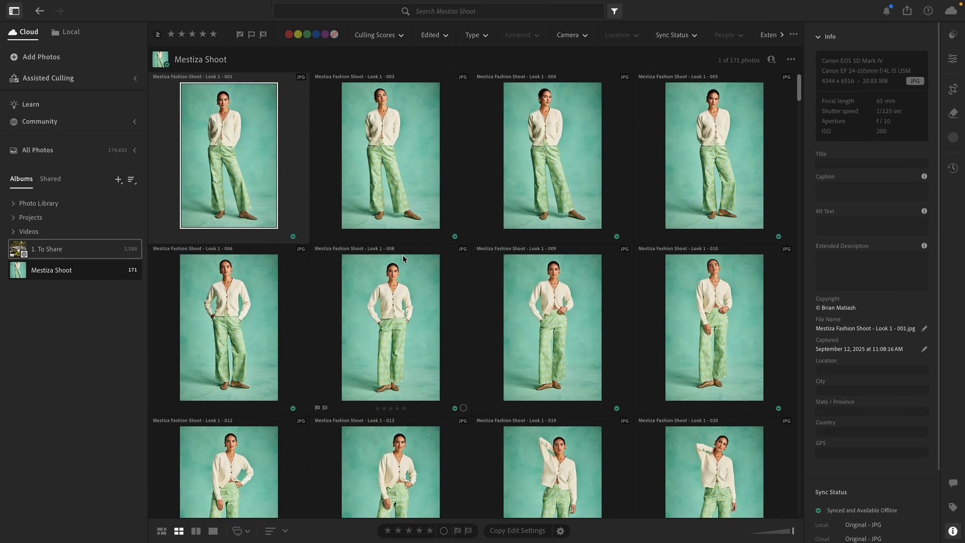
left_click_drag(800, 95, 800, 68)
left_click(86, 81)
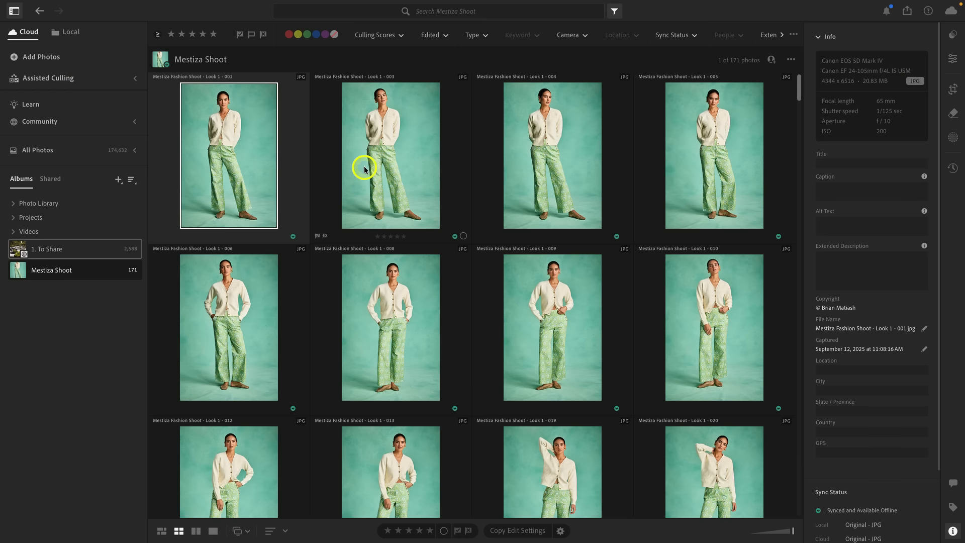
scroll(364, 169, "down", 10)
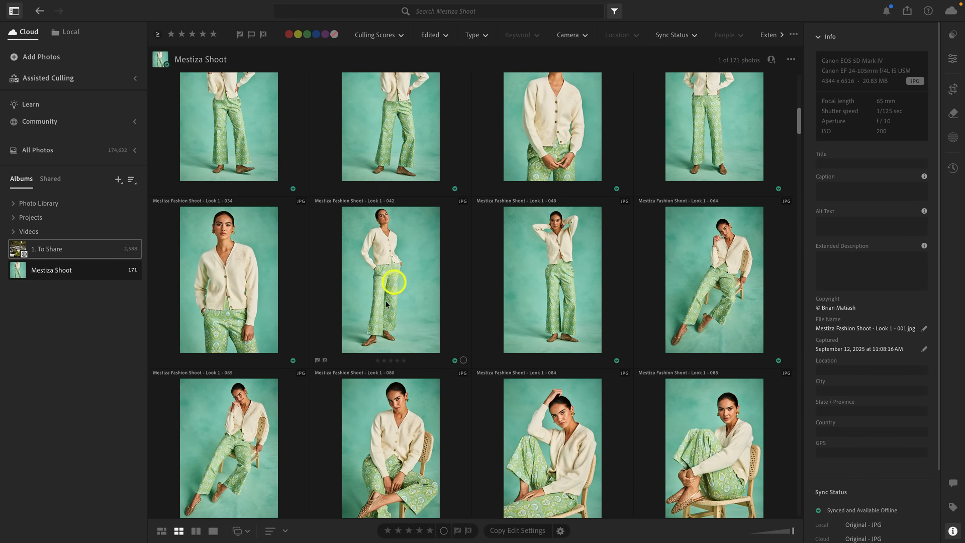
scroll(509, 290, "up", 10)
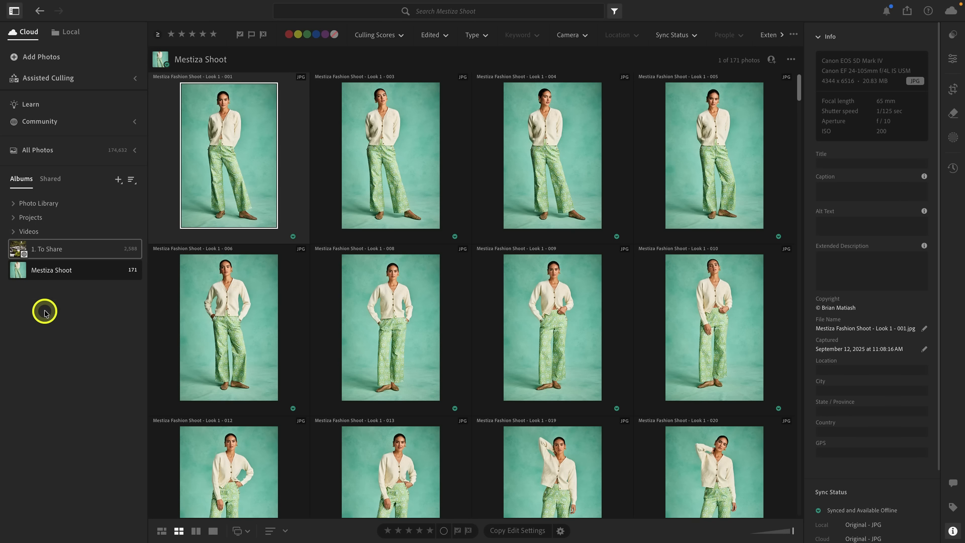
Step: Open the Stack mode of Assisted Culling for the Mestiza Shoot album and dismiss the Auto-Stacking tutorial
left_click(136, 80)
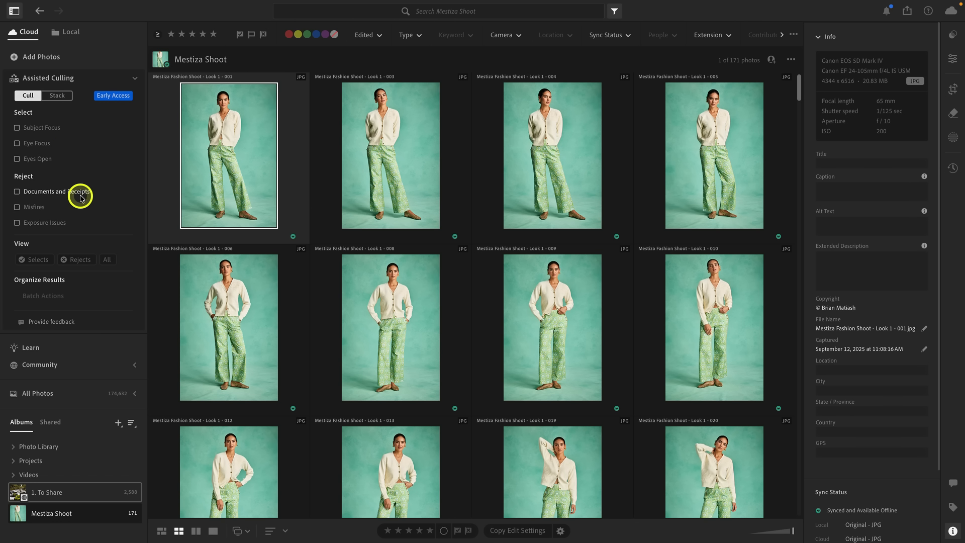
left_click(58, 96)
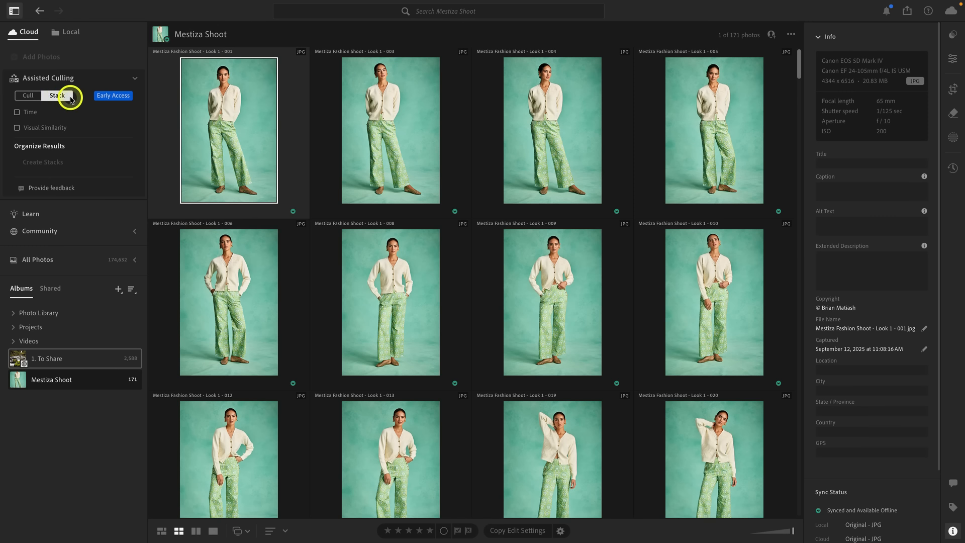
left_click(113, 99)
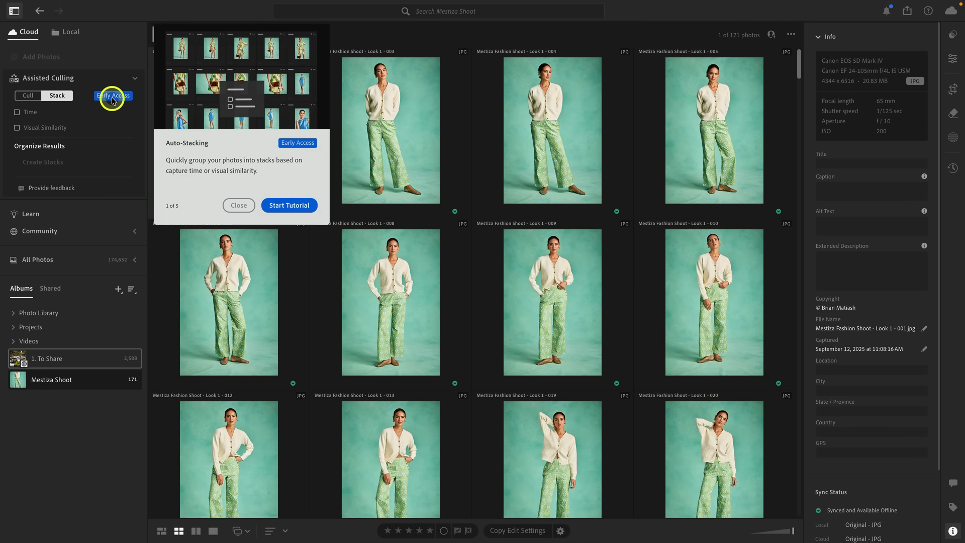
left_click(239, 207)
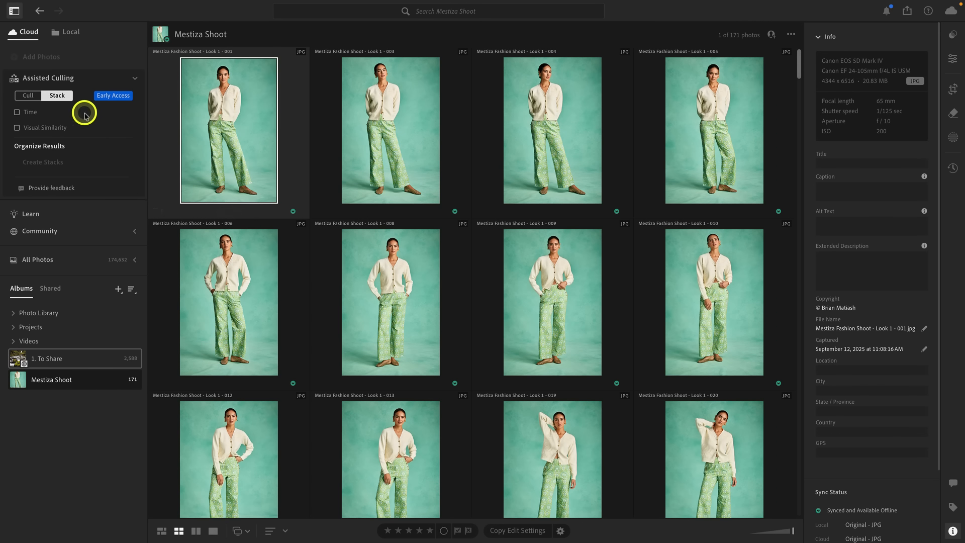
Step: Try stacking the album's photos by capture time with a 2-hour interval, and turn time stacking off
left_click(32, 115)
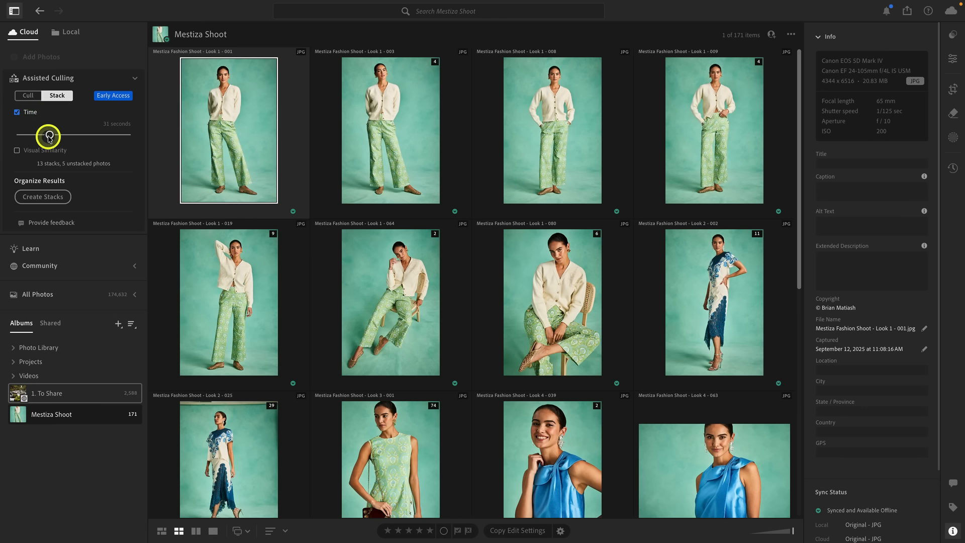
left_click_drag(48, 136, 102, 134)
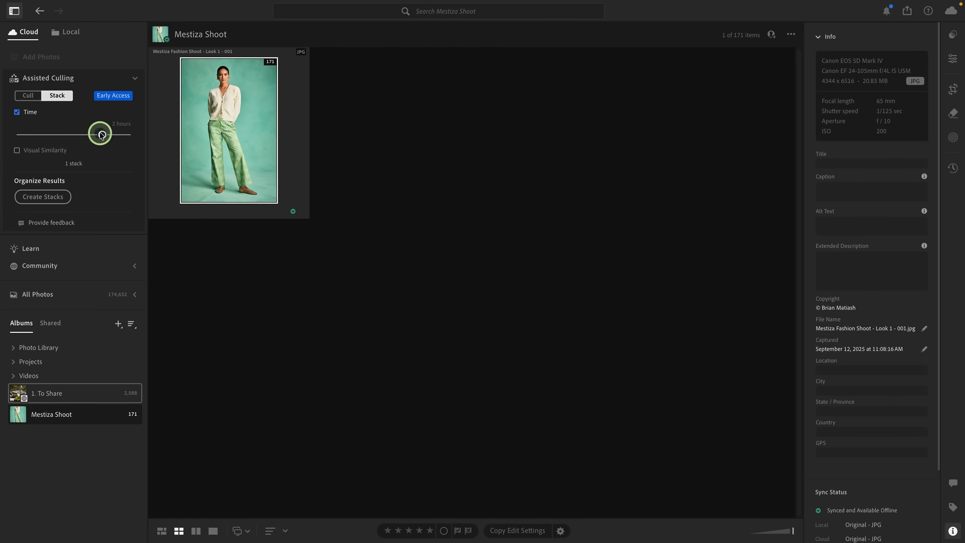
left_click(26, 114)
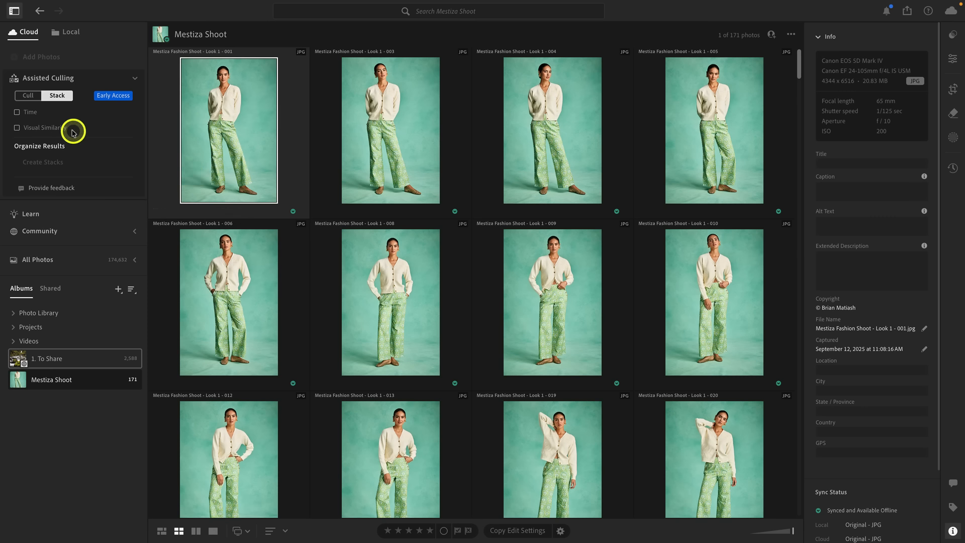
Step: Stack the album's photos by visual similarity and shift the threshold further toward less similar
left_click(17, 128)
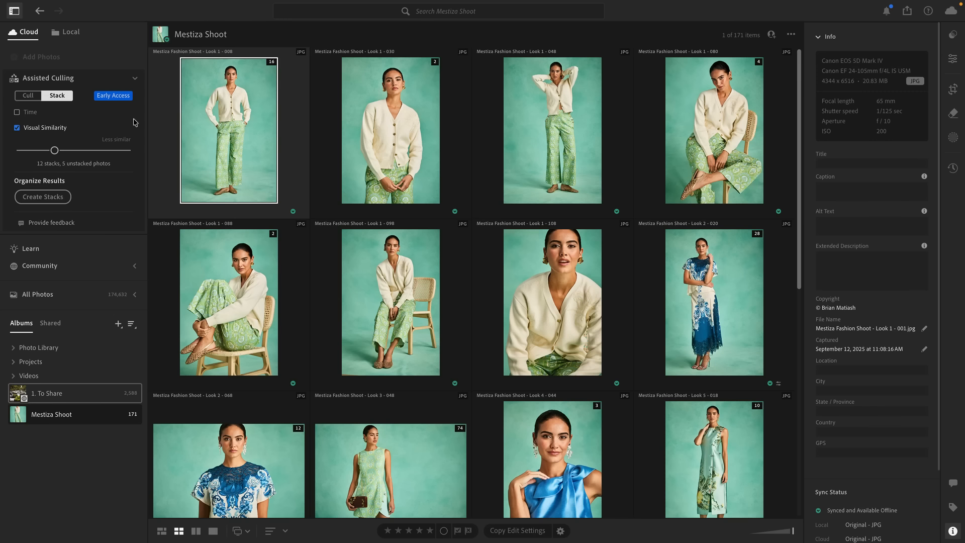
left_click(286, 201)
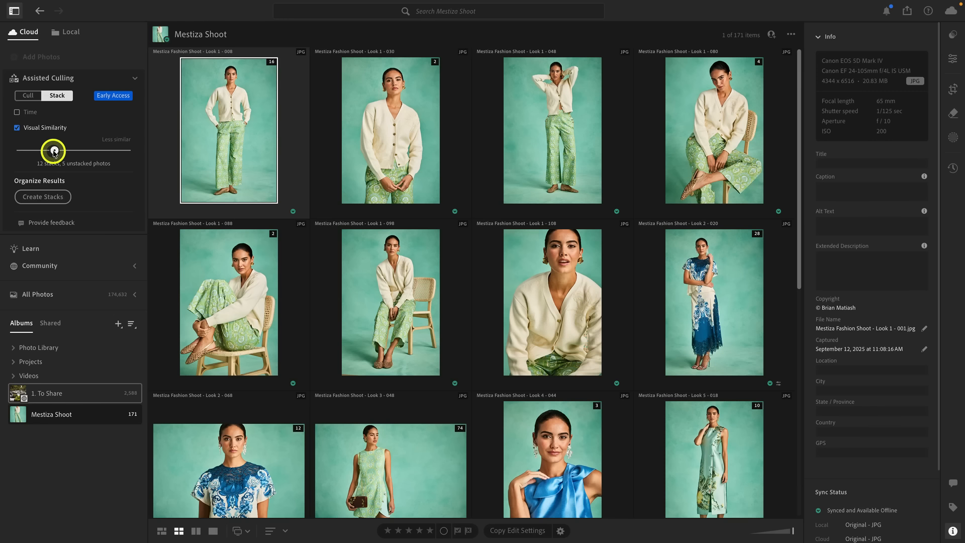
left_click_drag(54, 152, 96, 154)
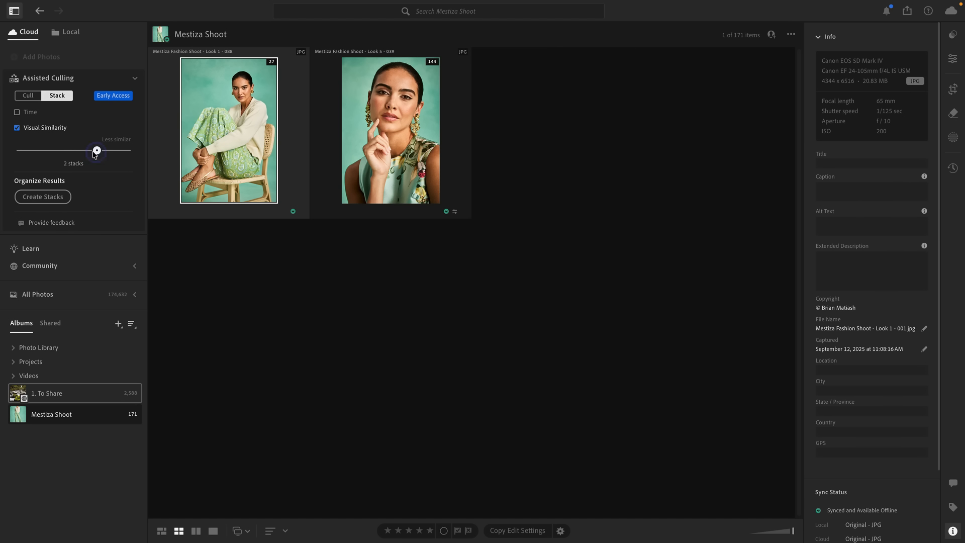
Step: Move the visual similarity threshold back toward more similar, to about one third of its range
left_click_drag(94, 155, 49, 154)
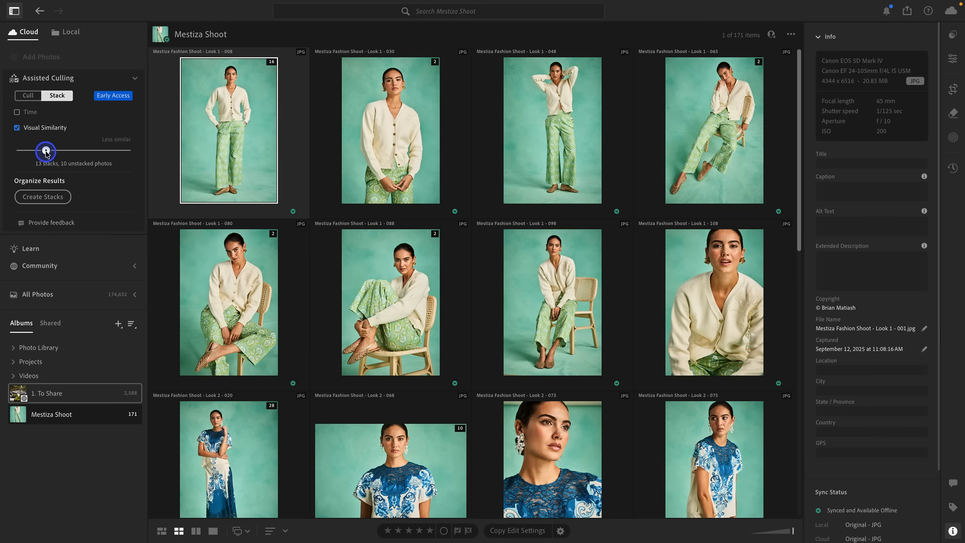
left_click_drag(51, 153, 53, 154)
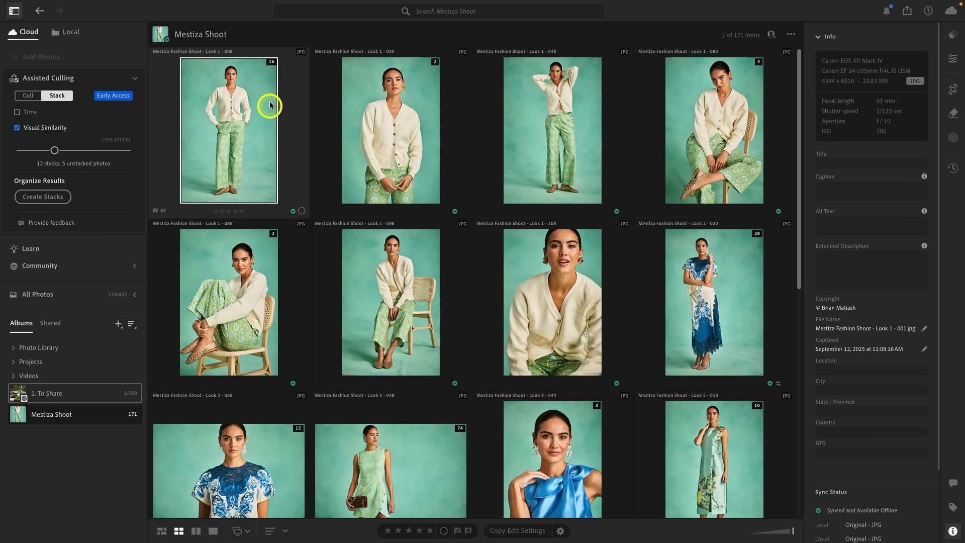
Step: Examine the photos inside the proposed Look 1 - 008 stack, close it, and look over the album's other proposed stacks
left_click(270, 63)
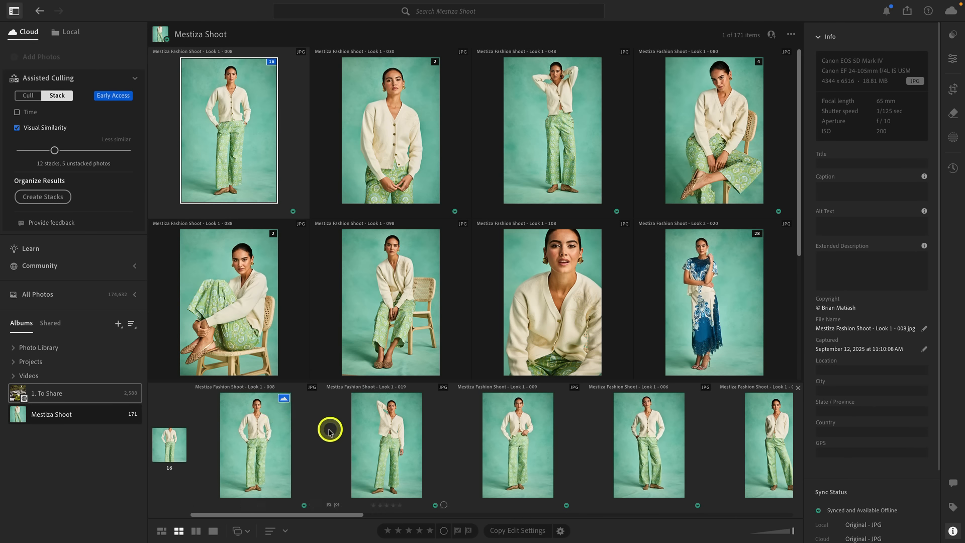
scroll(291, 446, "right", 5)
scroll(290, 447, "left", 5)
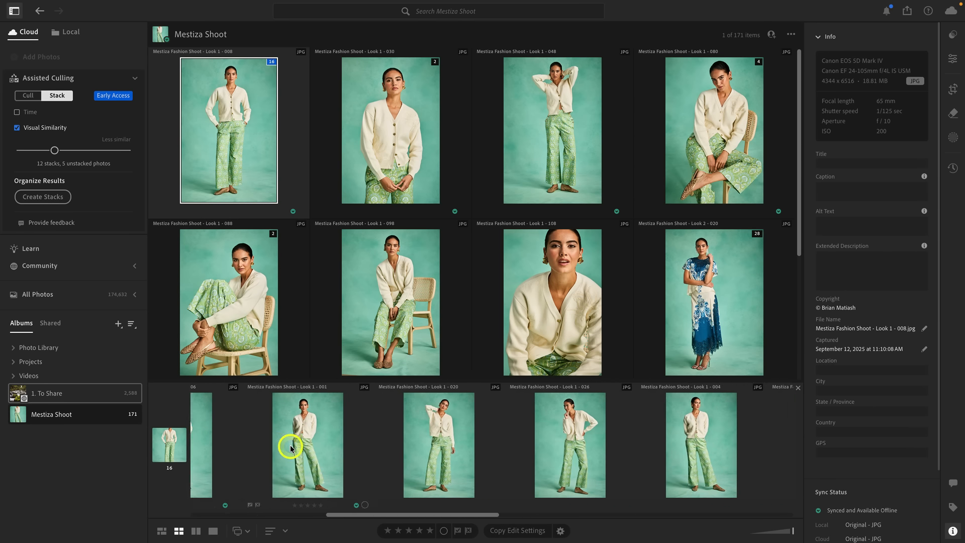
scroll(290, 445, "left", 3)
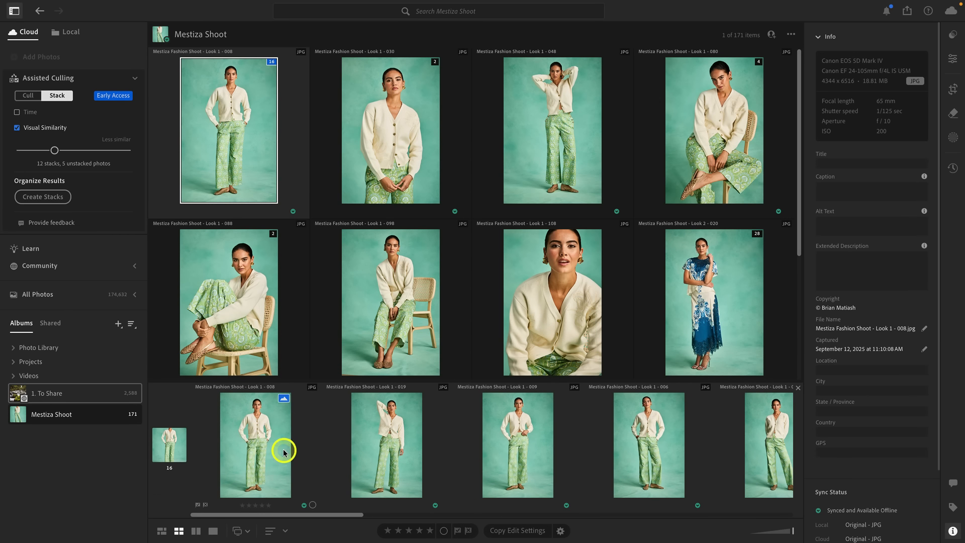
scroll(273, 453, "right", 10)
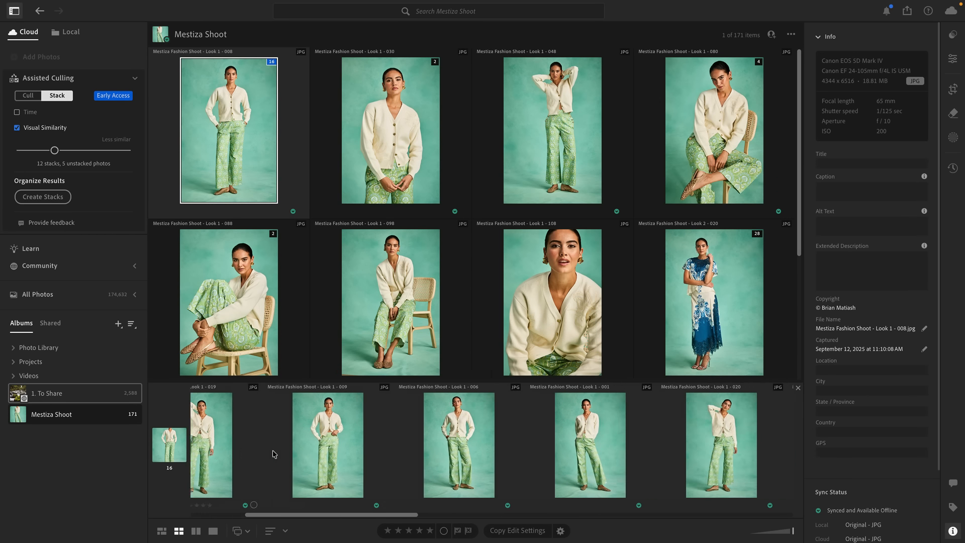
scroll(272, 454, "right", 12)
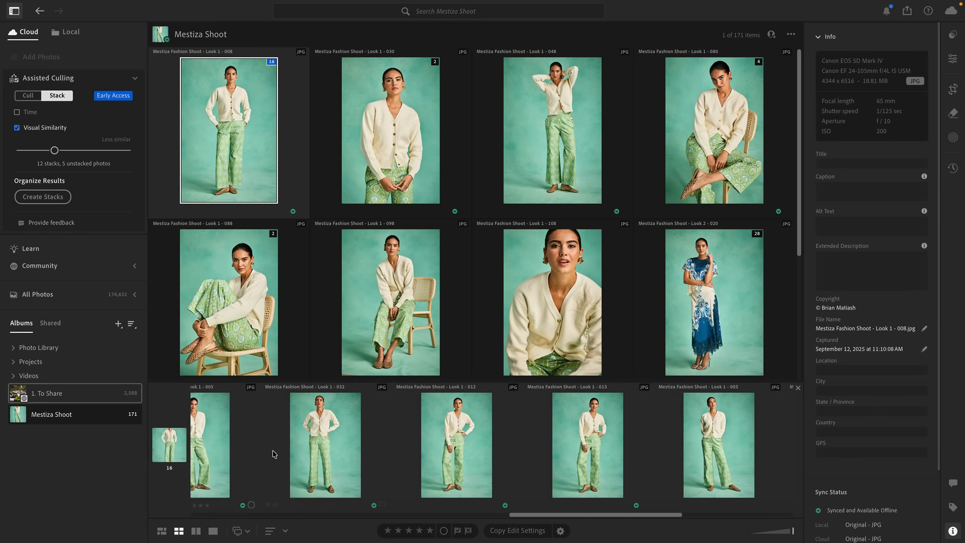
scroll(578, 442, "left", 9)
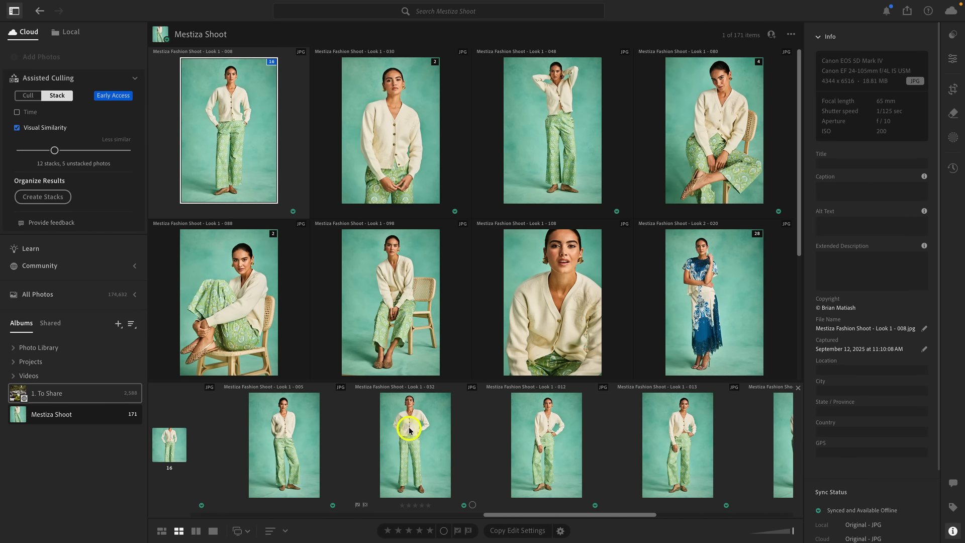
scroll(410, 430, "left", 1)
scroll(409, 430, "right", 1)
scroll(410, 430, "left", 8)
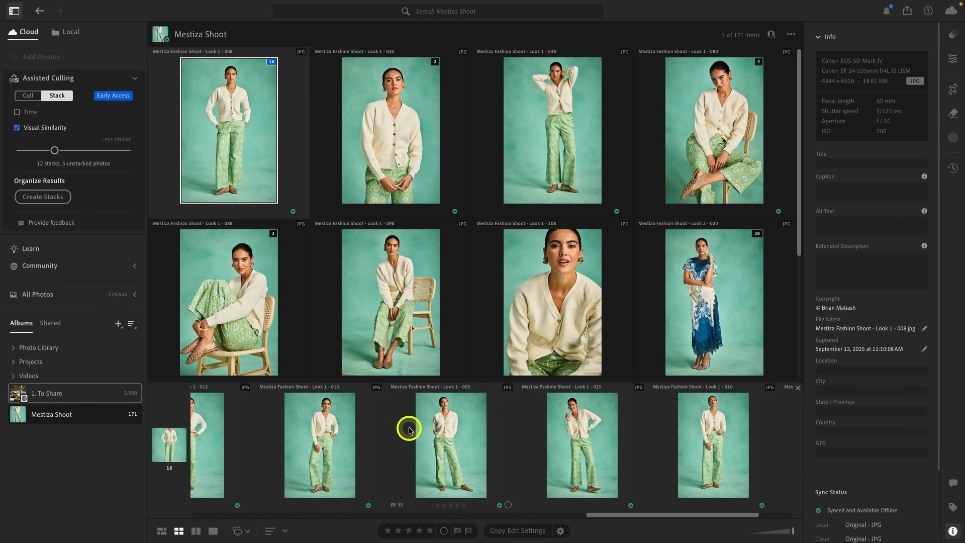
scroll(410, 431, "left", 5)
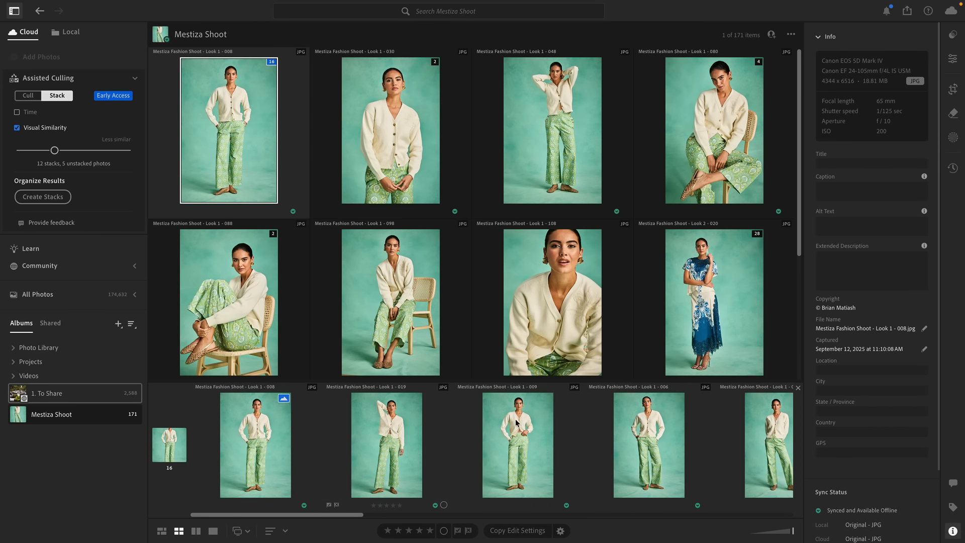
left_click(799, 389)
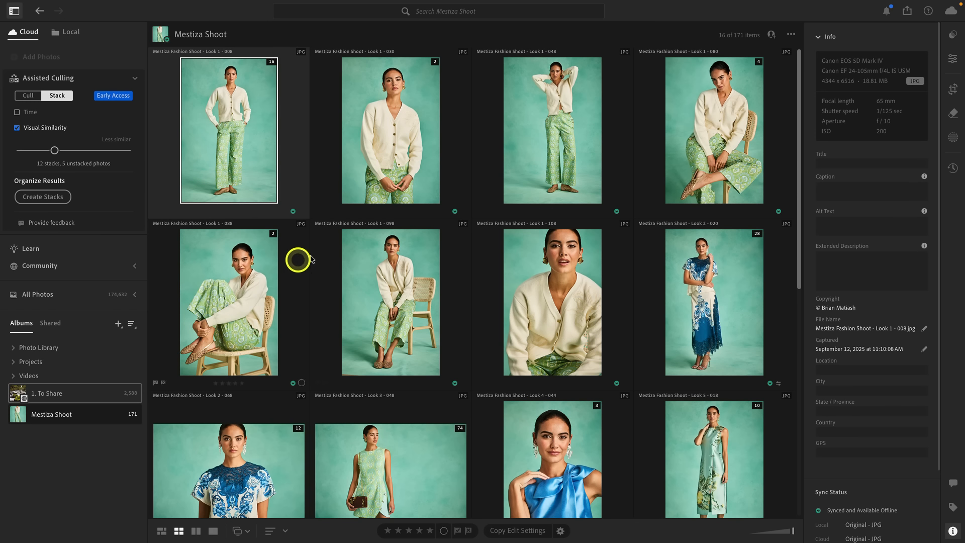
scroll(422, 283, "down", 5)
scroll(422, 288, "up", 1)
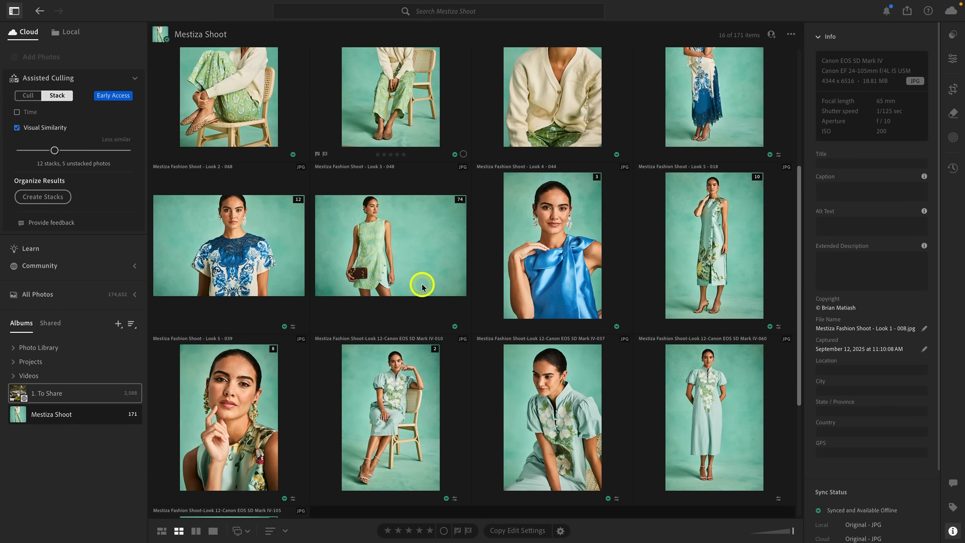
scroll(423, 287, "up", 5)
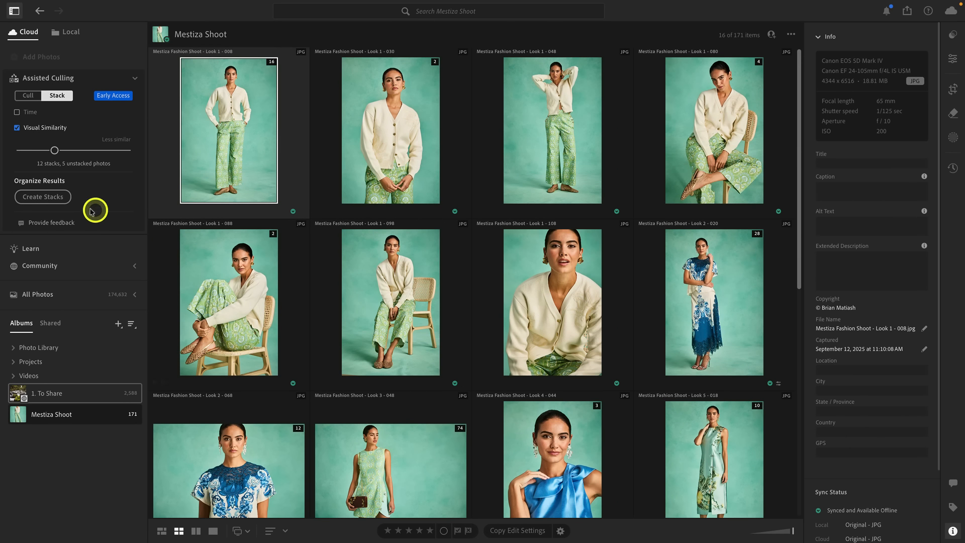
Step: Switch to the 1. To Share album and back to Mestiza Shoot, and check whether its photos are still stacked
left_click(54, 201)
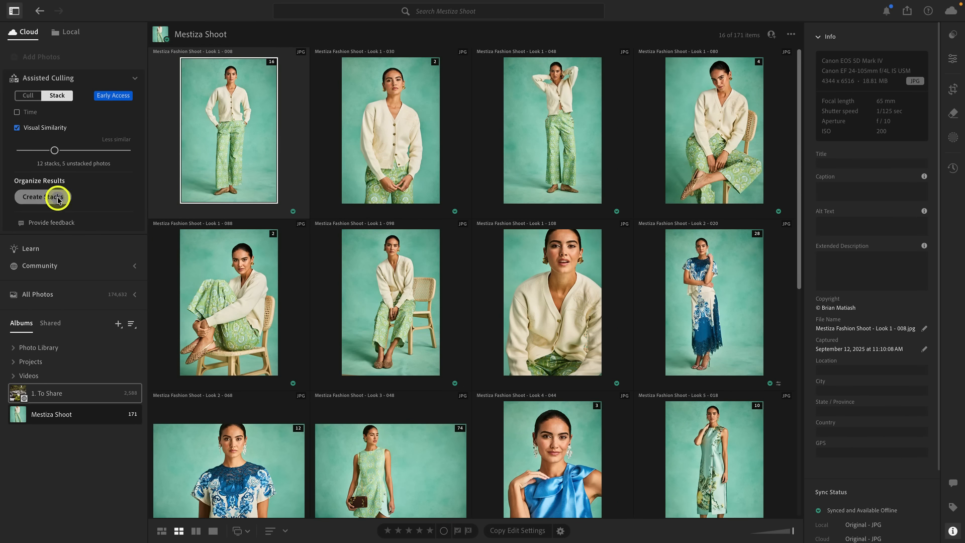
left_click(80, 392)
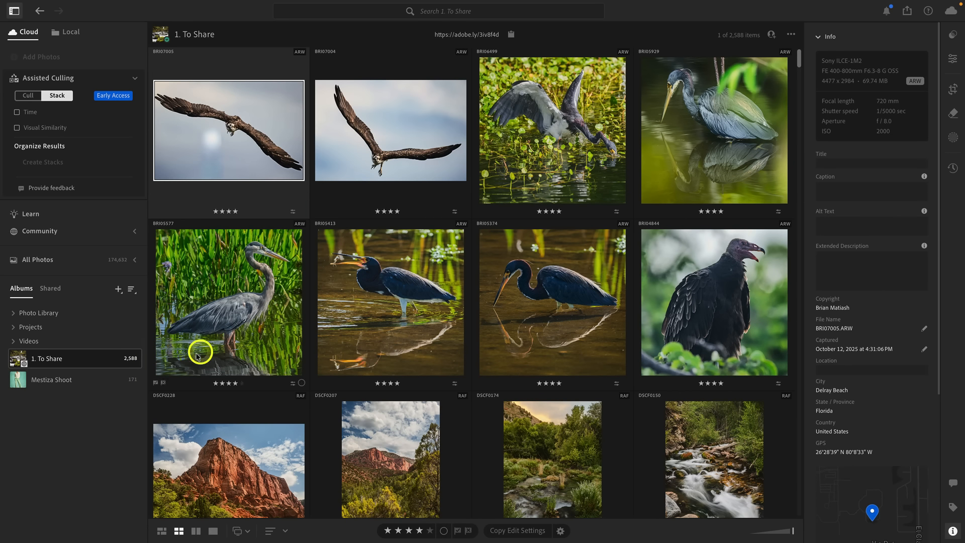
left_click(96, 383)
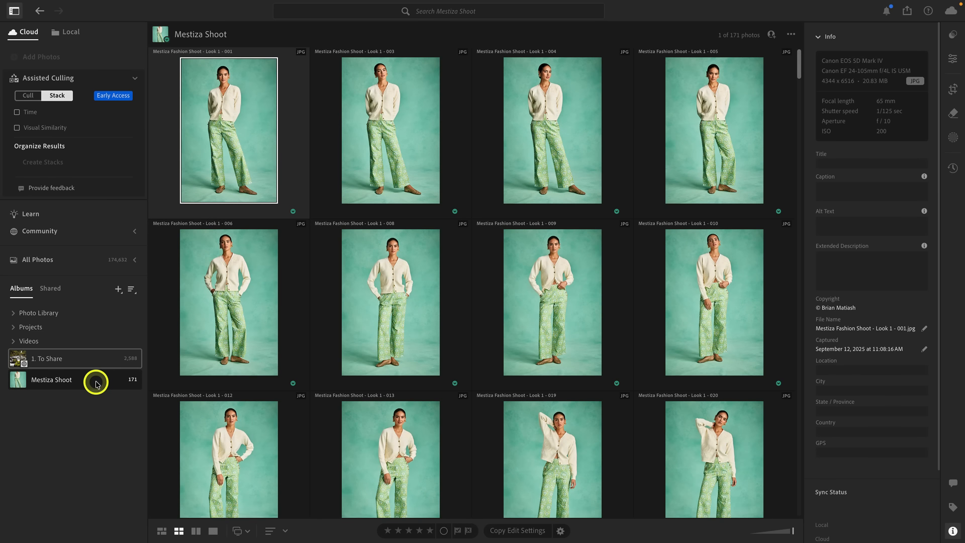
scroll(383, 218, "down", 15)
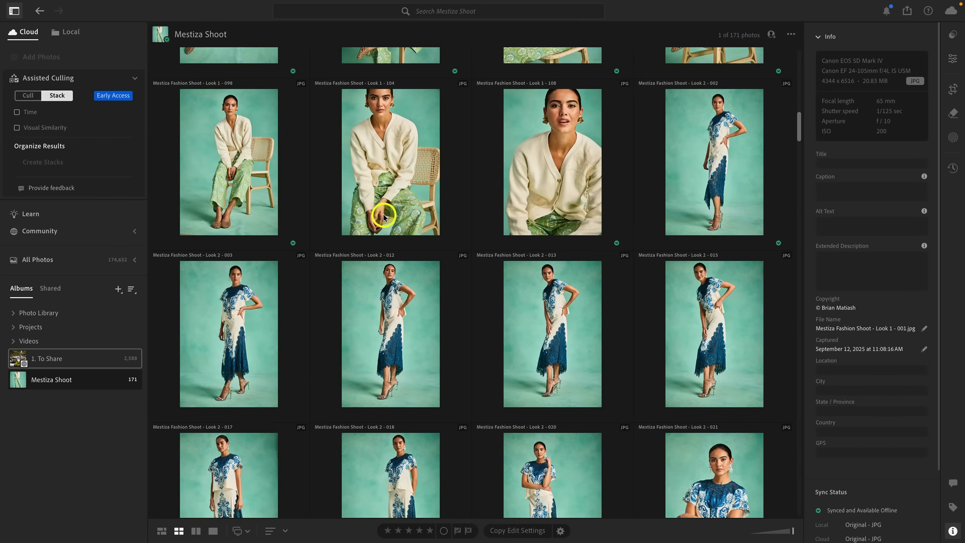
scroll(384, 218, "up", 15)
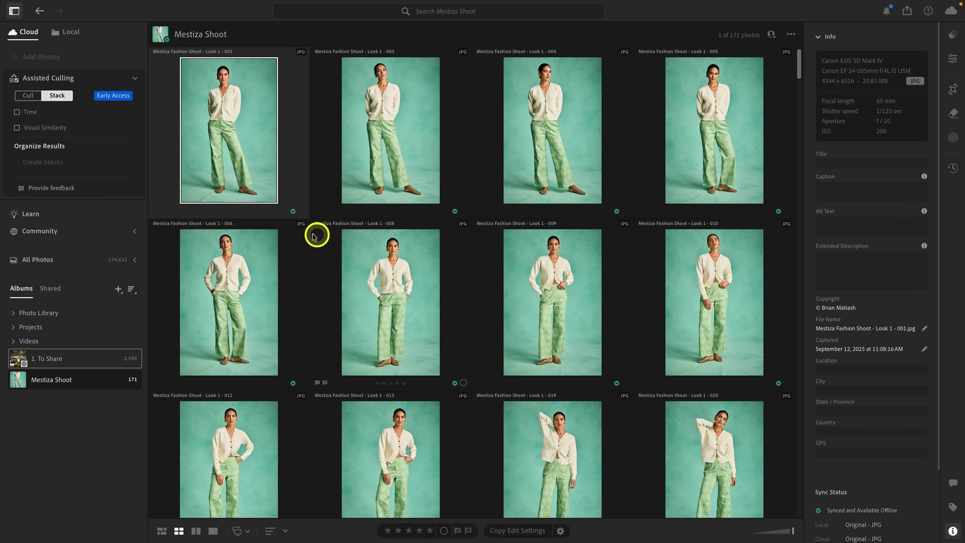
Step: Stack the Mestiza Shoot photos by visual similarity again and create the stacks
left_click(44, 130)
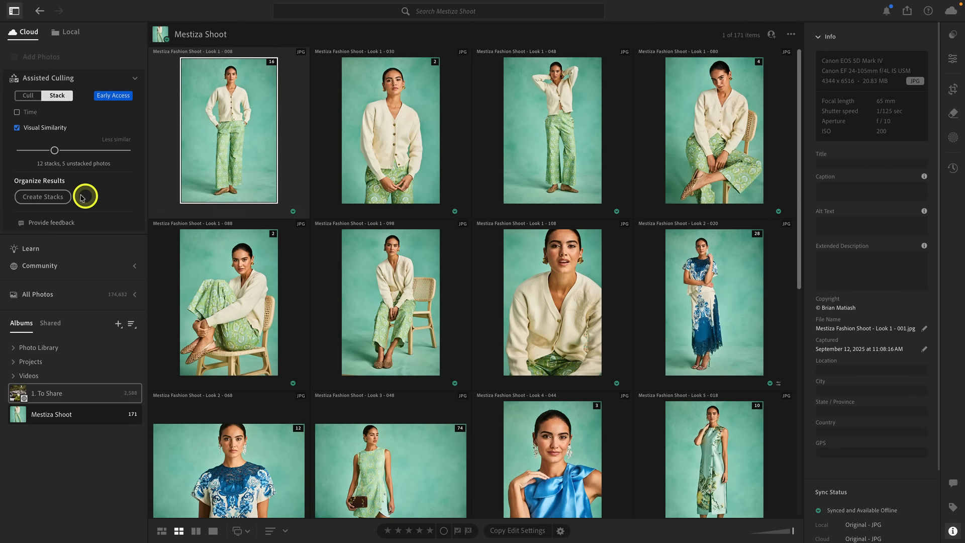
left_click(44, 199)
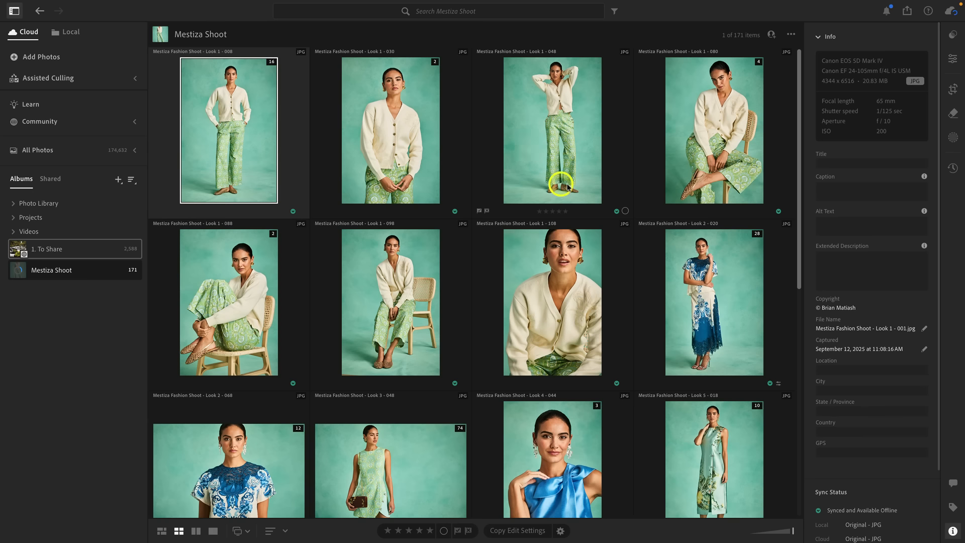
Step: Add the unstacked photo Look 1 - 048 to the Look 1 - 008 stack
left_click(557, 147)
left_click(221, 155)
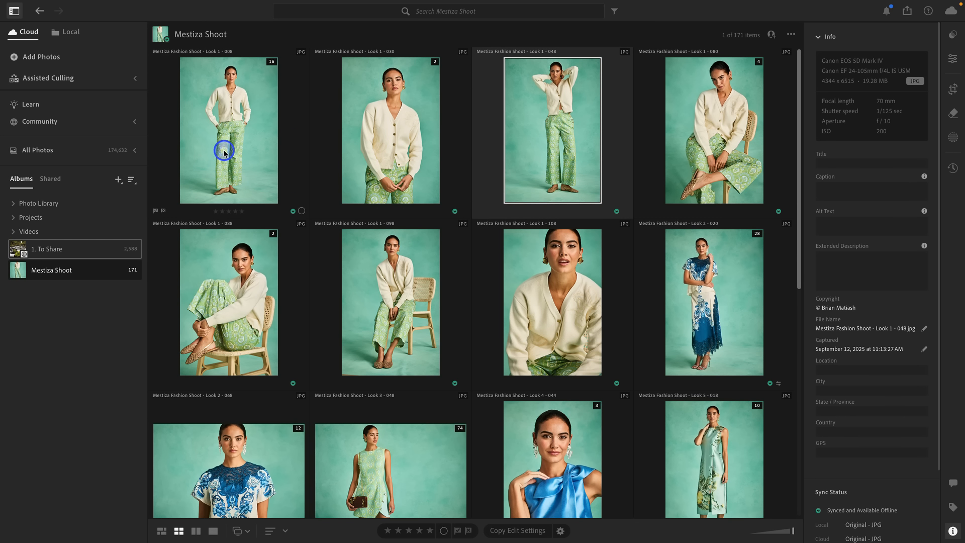
left_click(563, 146)
left_click_drag(565, 147, 254, 147)
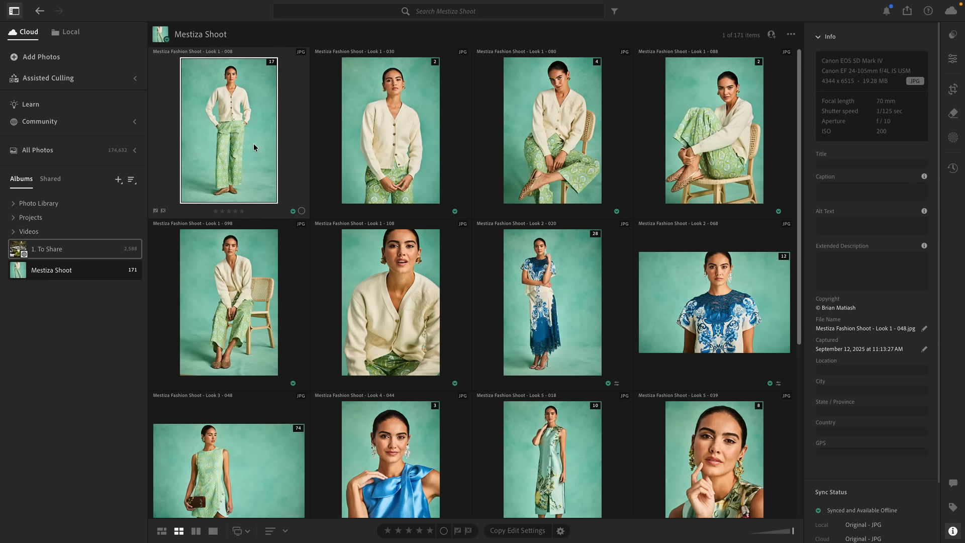
Step: Expand the Look 1 - 008 stack and set photo Look 1 - 006 as its cover
left_click(271, 64)
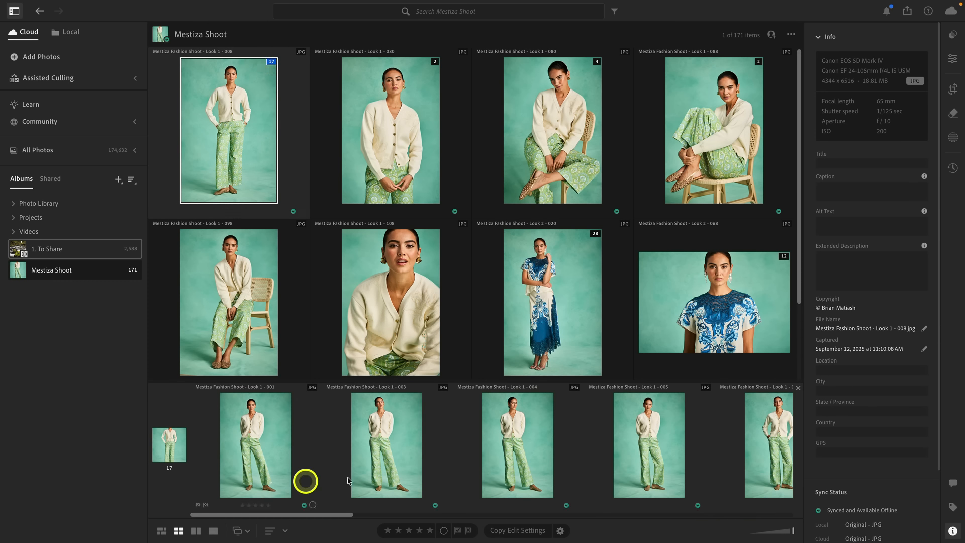
scroll(391, 455, "right", 5)
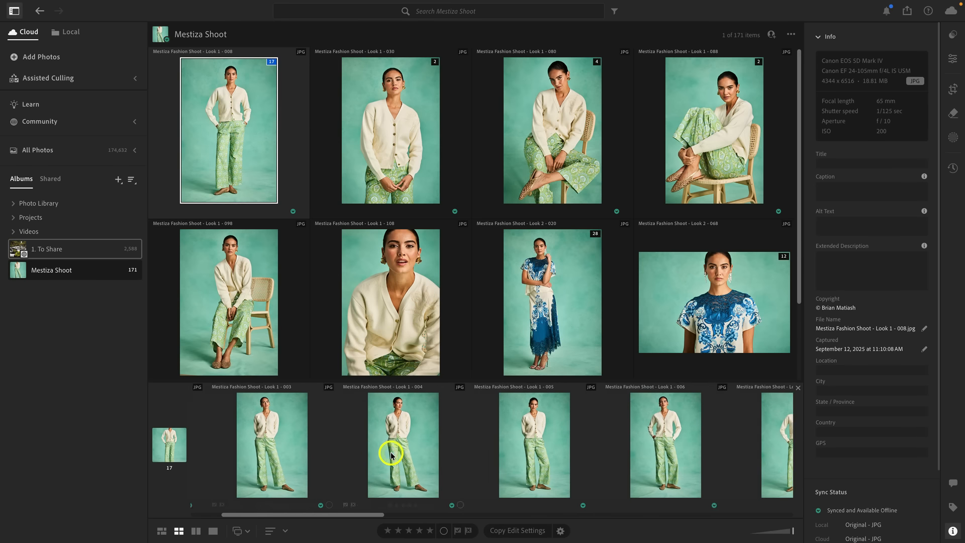
scroll(523, 459, "left", 6)
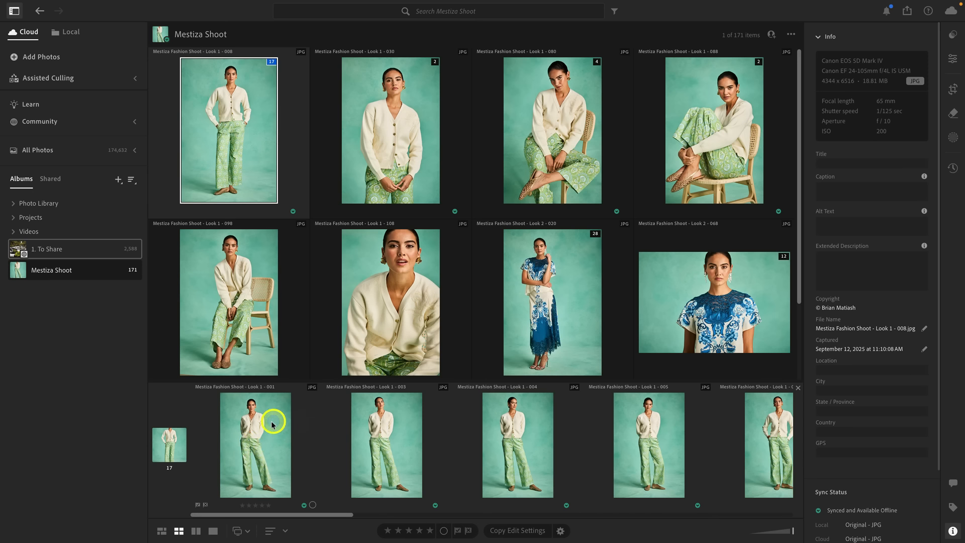
scroll(240, 460, "down", 3)
scroll(237, 463, "down", 4)
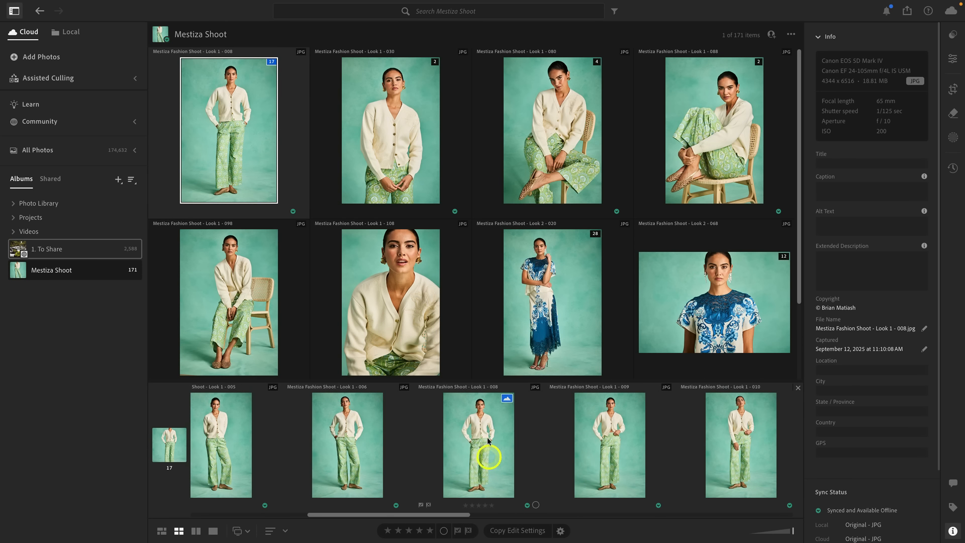
left_click(500, 464)
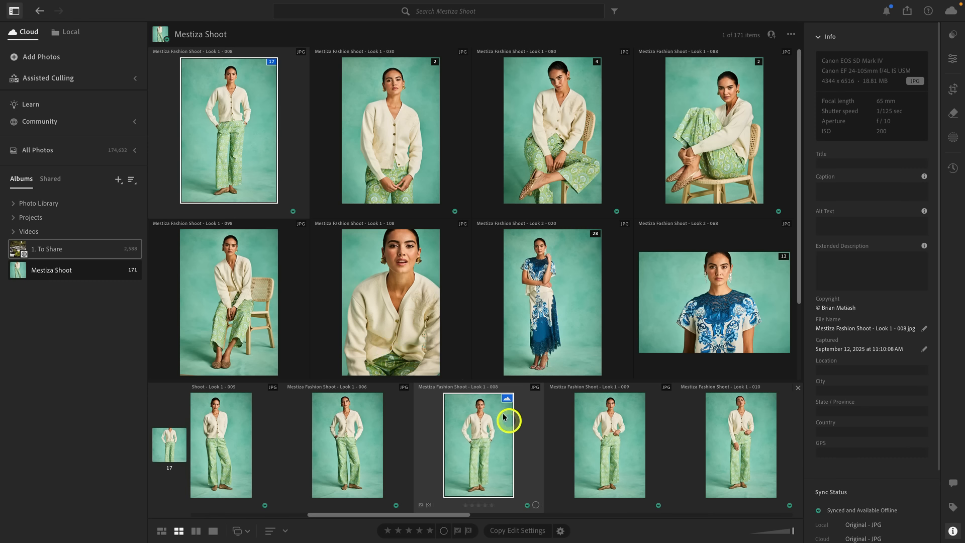
left_click(336, 435)
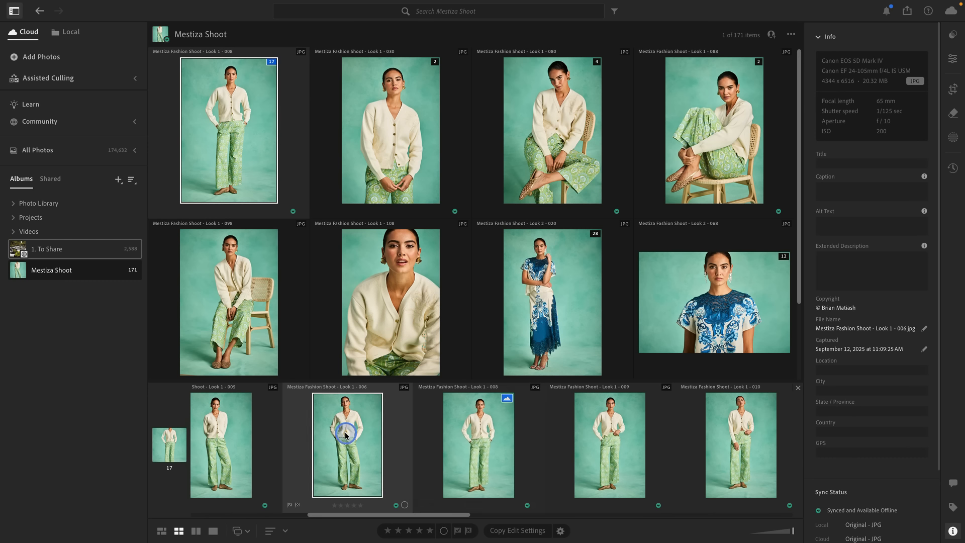
right_click(351, 442)
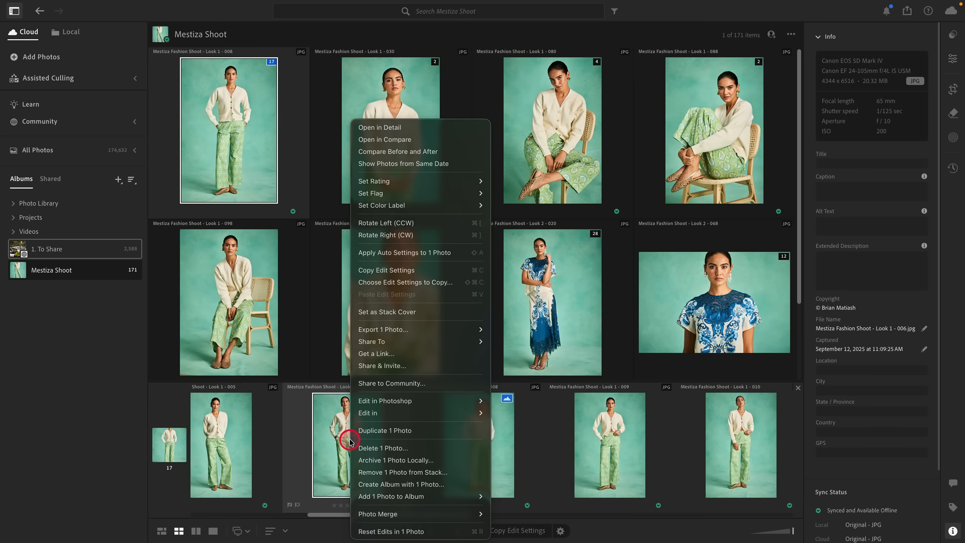
left_click(431, 314)
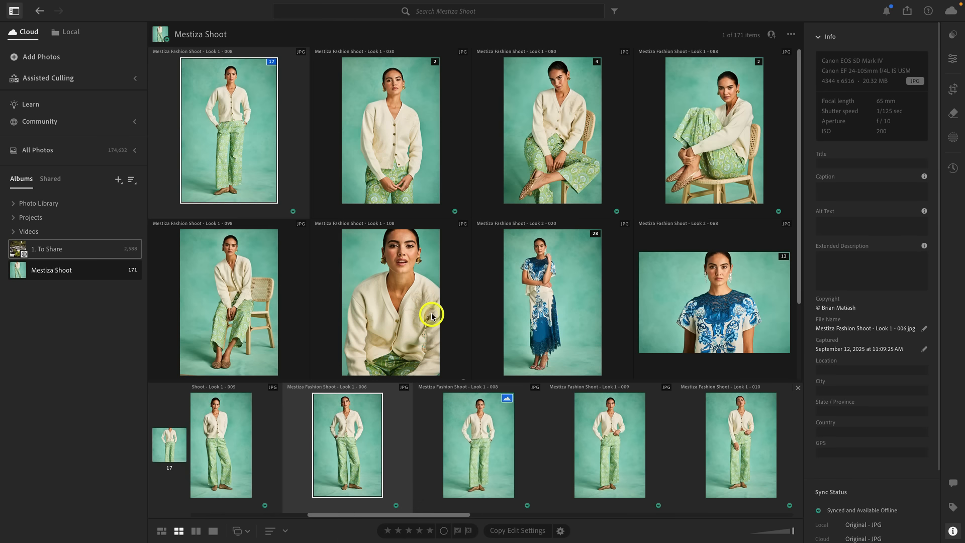
Step: Review the photos in the Look 2 - 020 stack and the album's remaining stacks, and close the expanded stack
left_click(592, 235)
scroll(326, 443, "right", 10)
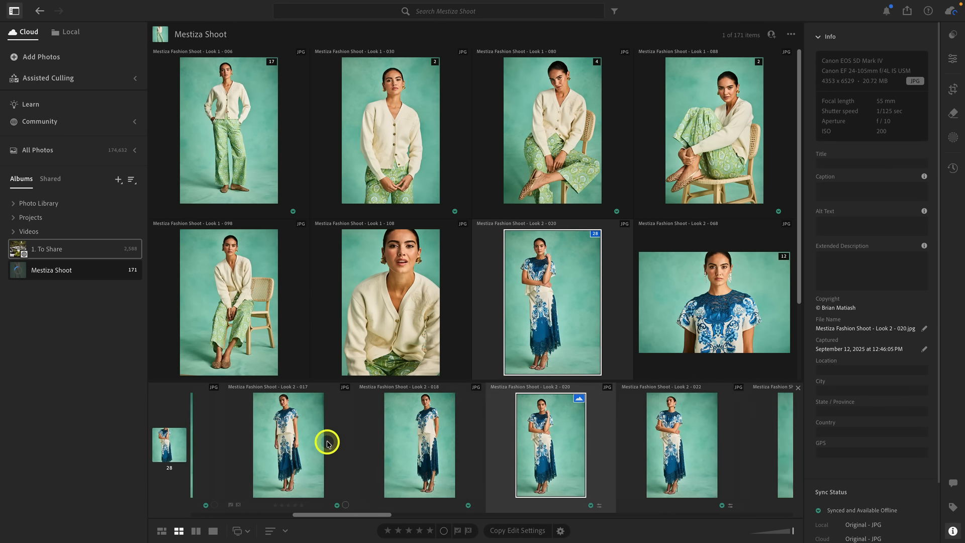
scroll(327, 443, "right", 10)
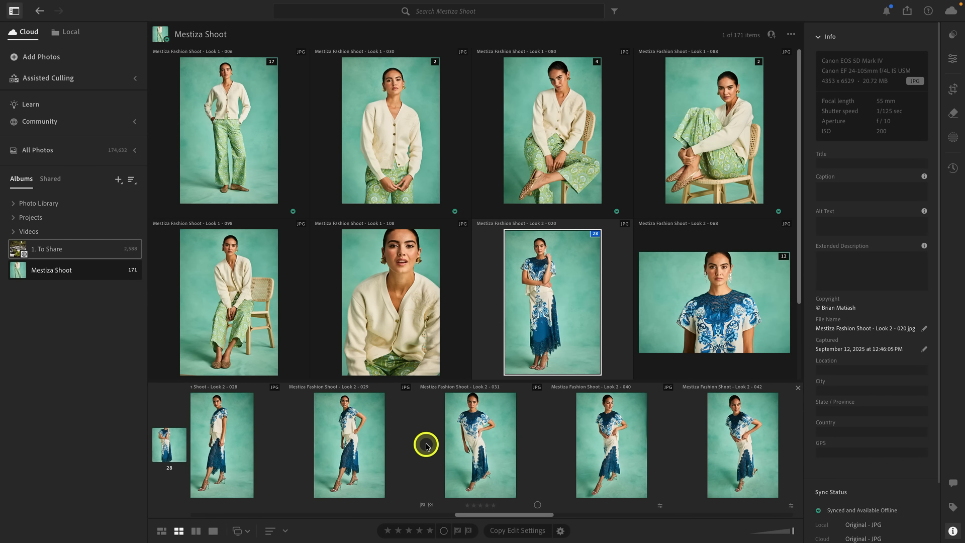
scroll(425, 445, "left", 10)
scroll(425, 446, "left", 8)
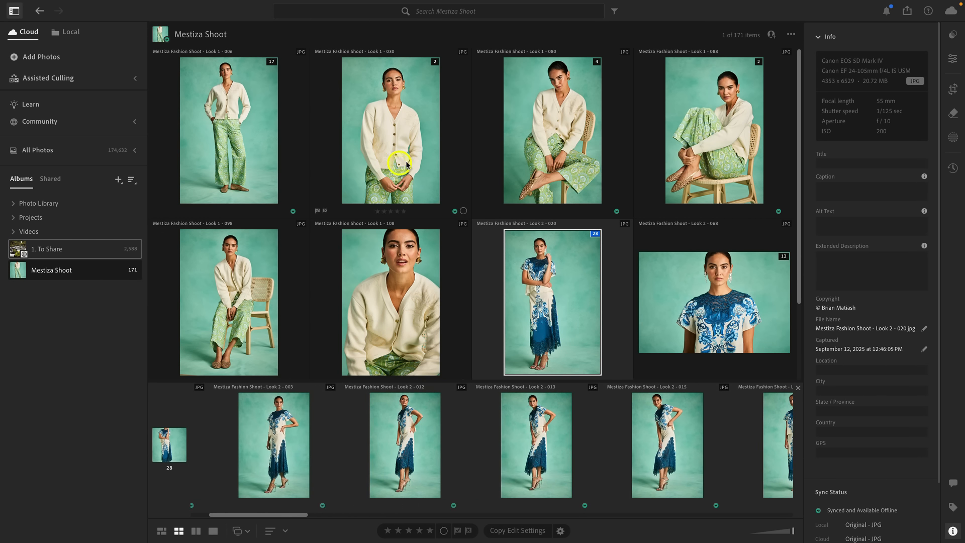
scroll(426, 165, "down", 5)
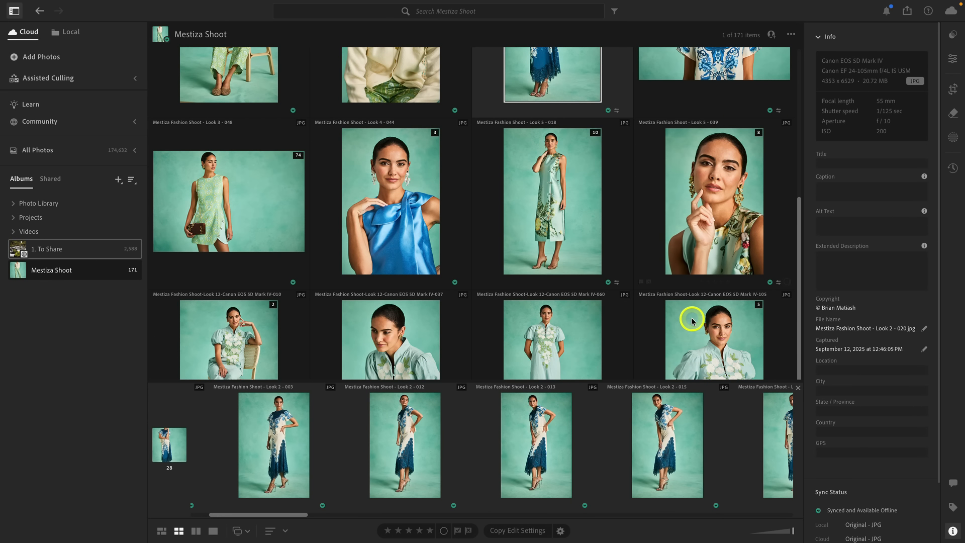
left_click(797, 389)
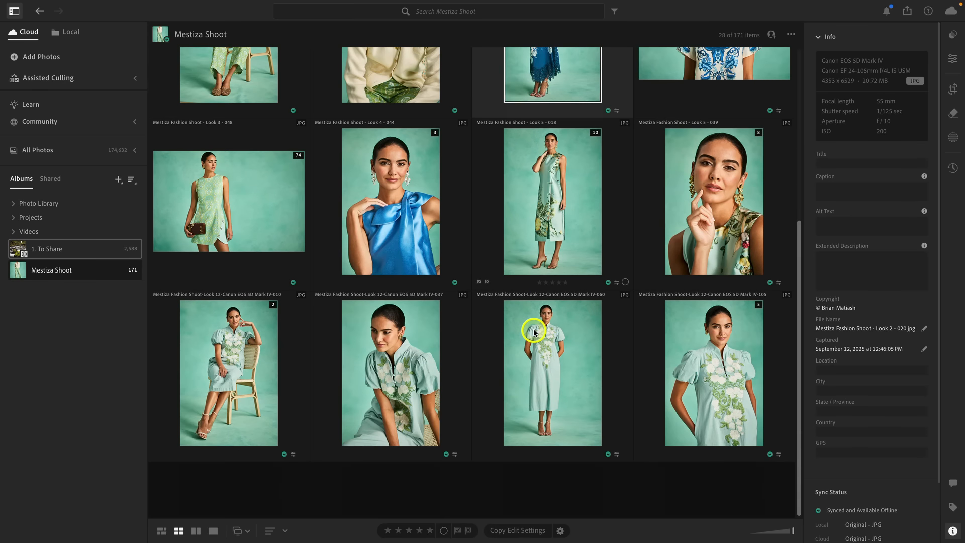
Step: Review the collapsed stacks across the Mestiza Shoot album, including the Look 1 - 006, Look 1 - 030 and Look 1 - 080 stacks
scroll(534, 332, "up", 3)
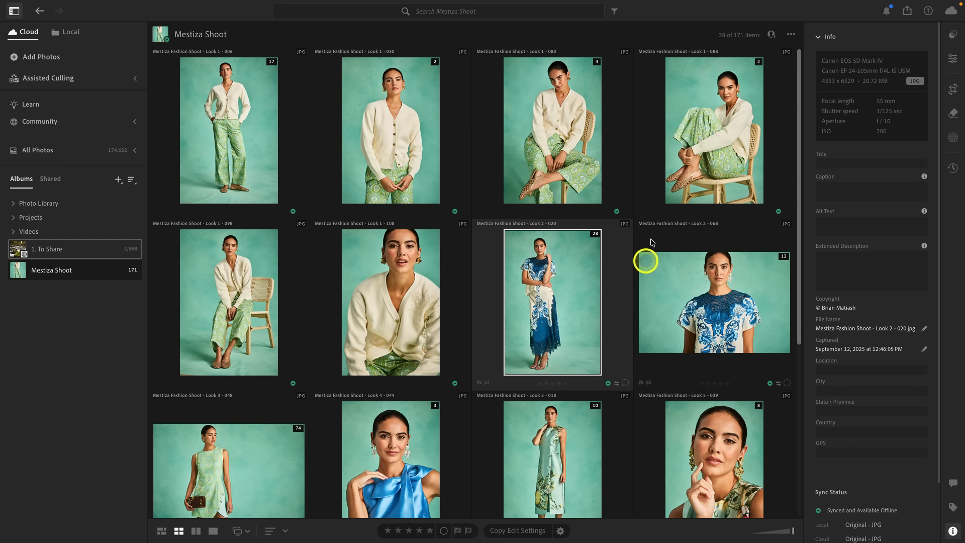
scroll(440, 158, "down", 1)
scroll(440, 158, "up", 1)
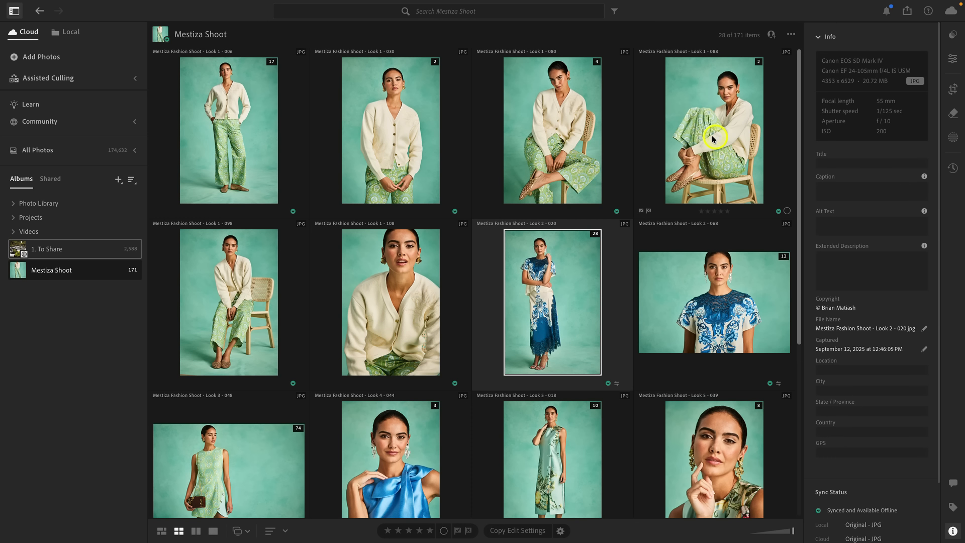
left_click(252, 136)
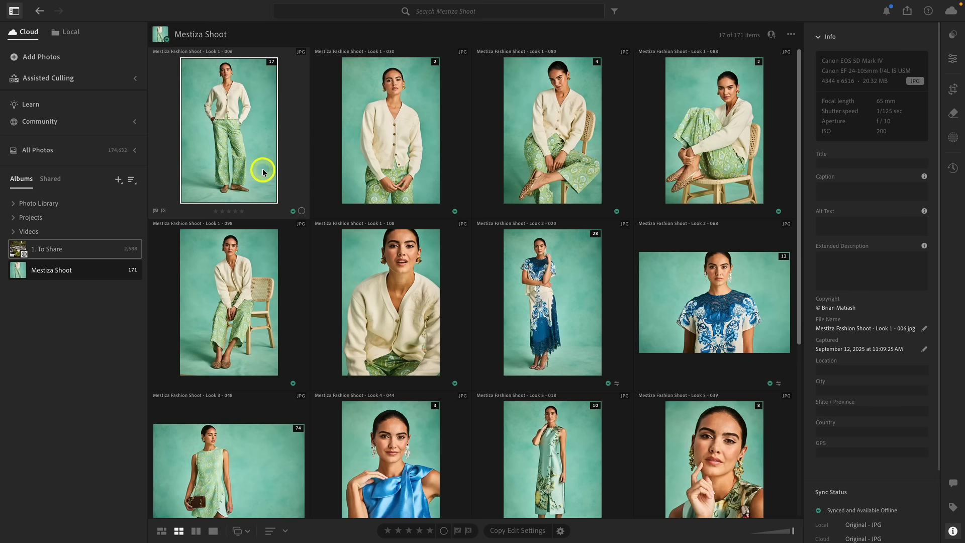
left_click(403, 134)
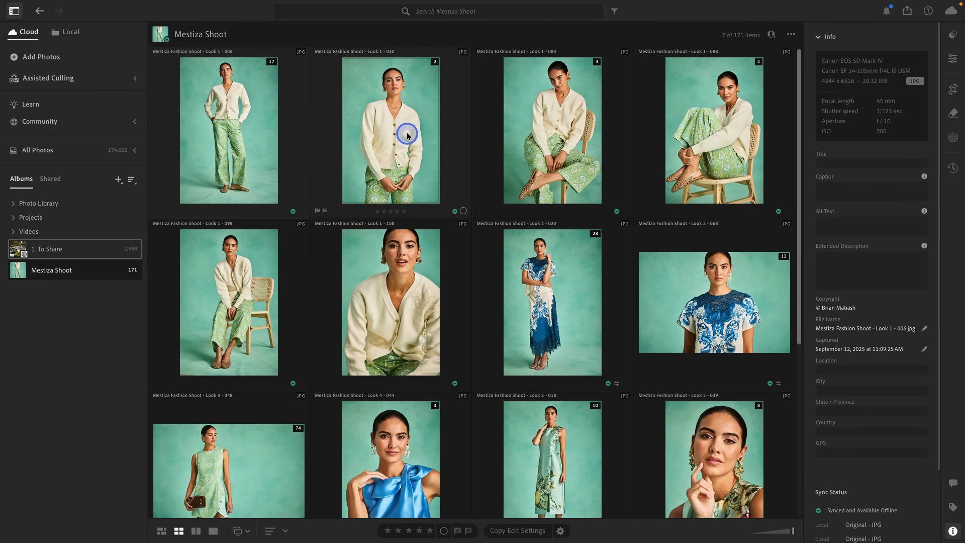
left_click(562, 142)
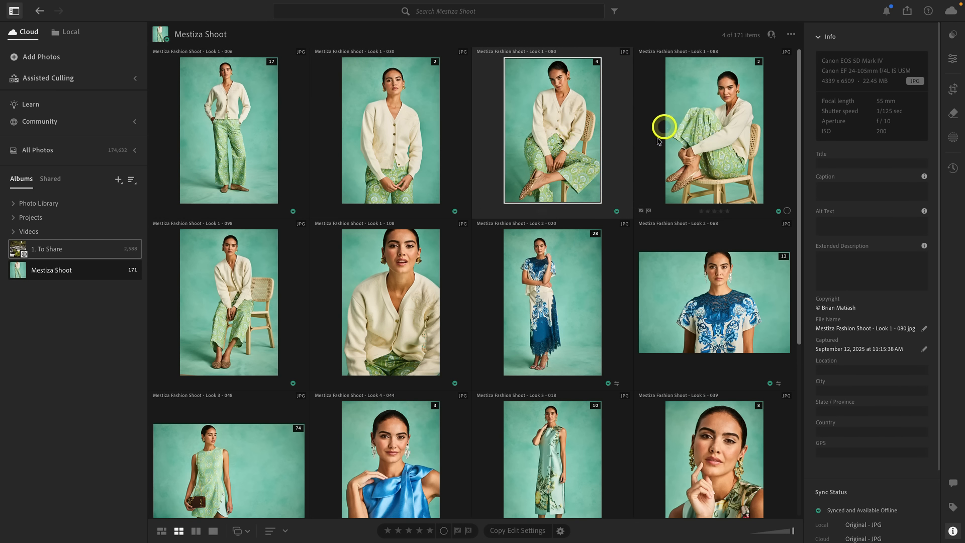
scroll(625, 199, "down", 5)
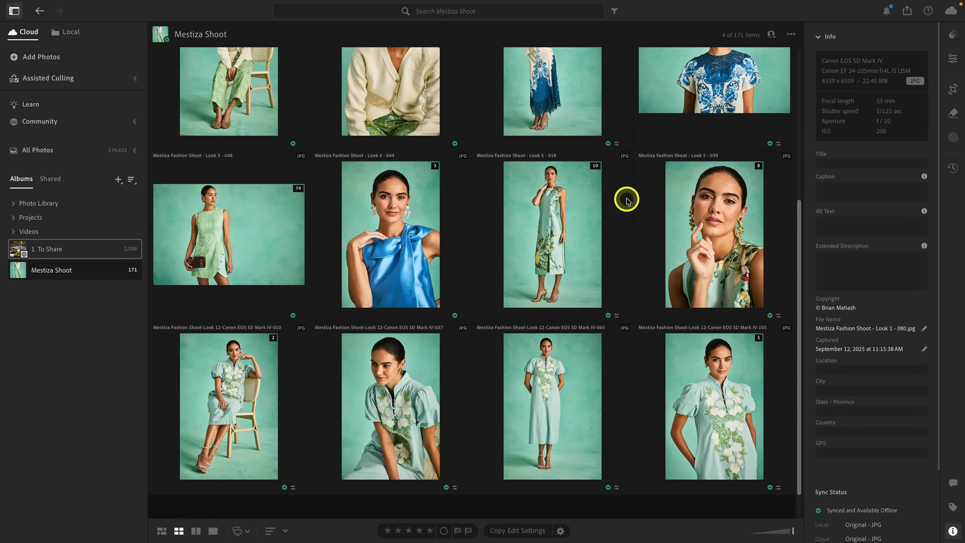
scroll(627, 201, "up", 5)
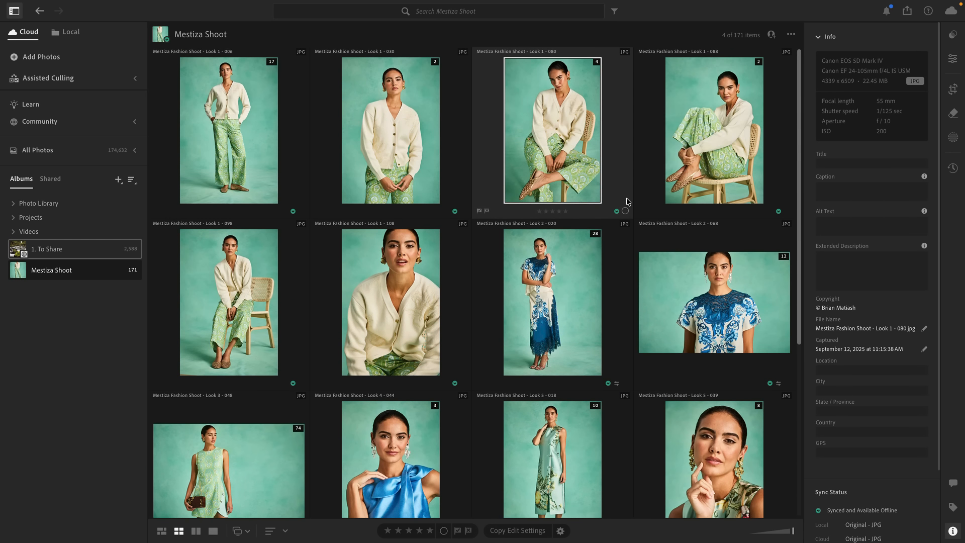